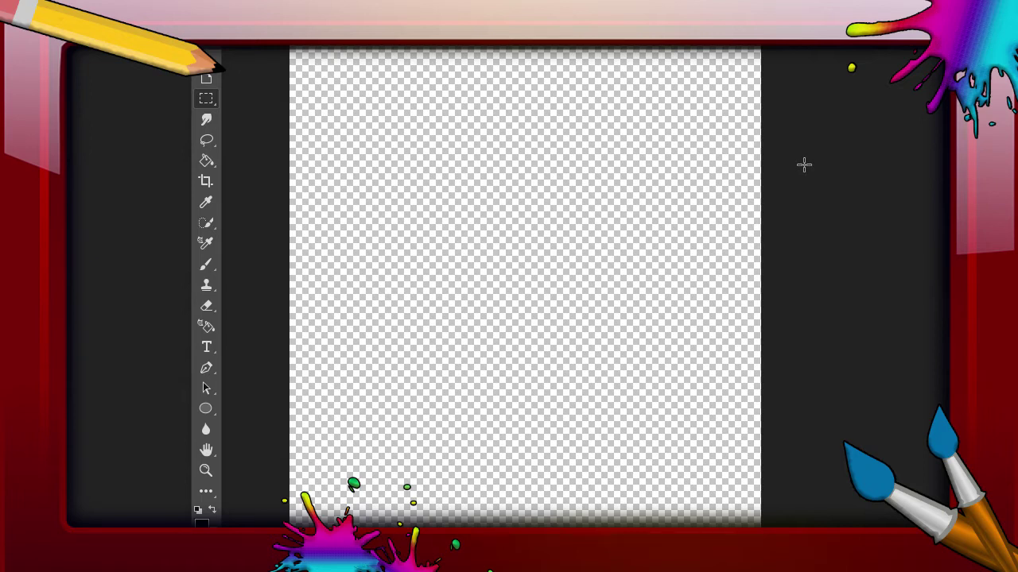
- Switch to the Brush tool with the B shortcut
key("b")
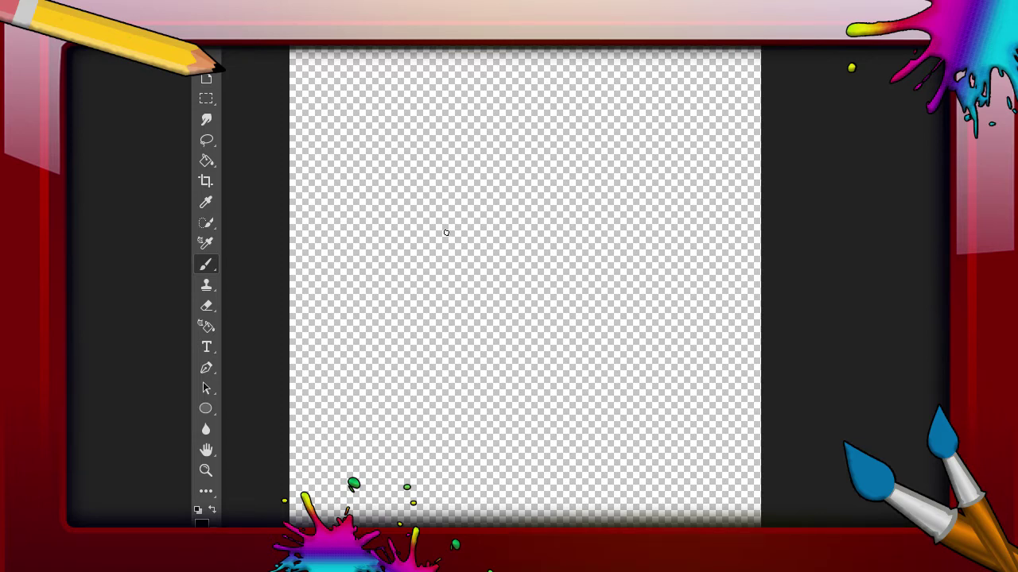
- Brush a pear-shaped body outline, thickening its left side and bottom-right corner
left_click_drag(436, 280, 445, 296)
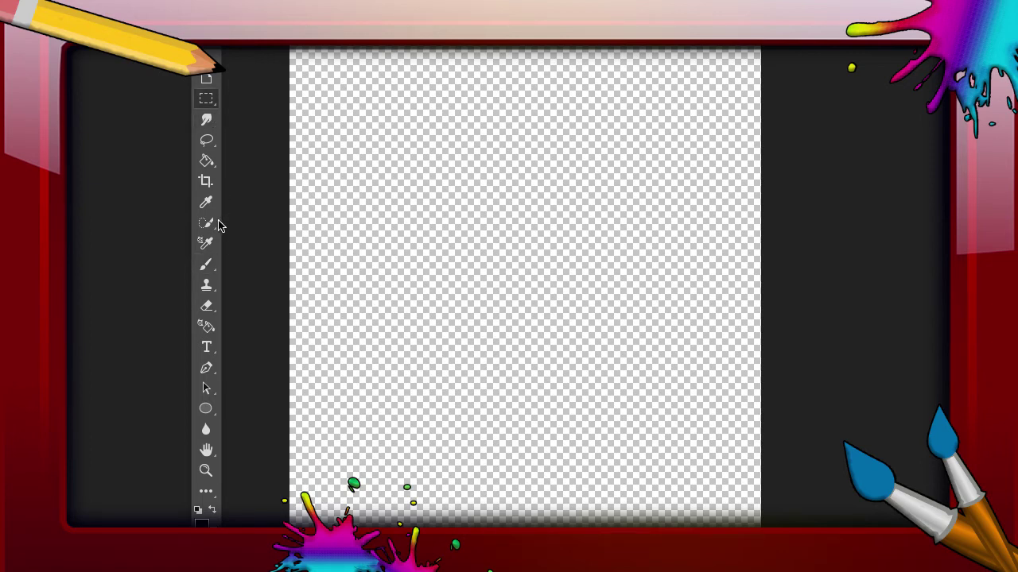
left_click(202, 267)
left_click_drag(430, 307, 569, 340)
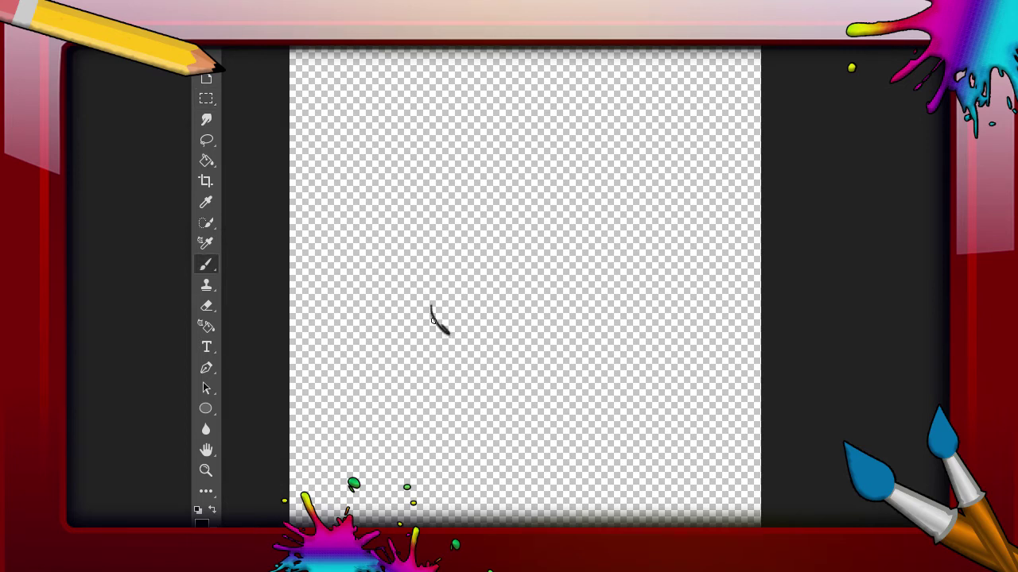
mouse_move(432, 328)
left_mouse_down()
mouse_move(453, 240)
mouse_move(522, 130)
mouse_move(536, 181)
left_mouse_up()
mouse_move(507, 136)
left_mouse_down()
mouse_move(526, 129)
mouse_move(569, 338)
mouse_move(579, 287)
left_mouse_up()
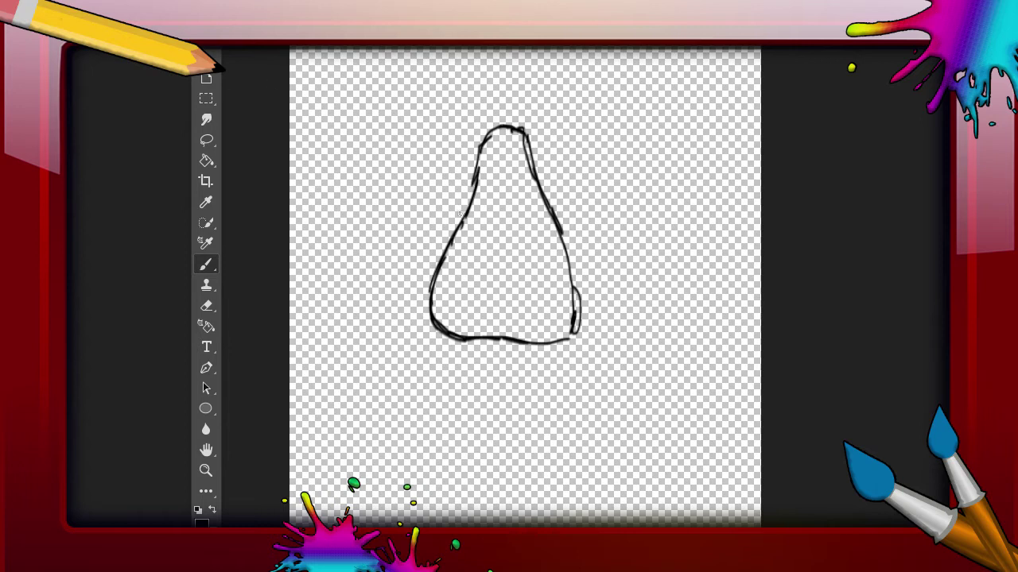
mouse_move(446, 248)
left_mouse_down()
mouse_move(471, 204)
mouse_move(470, 175)
mouse_move(469, 199)
left_mouse_up()
mouse_move(563, 340)
left_mouse_down()
mouse_move(581, 318)
mouse_move(563, 241)
left_mouse_up()
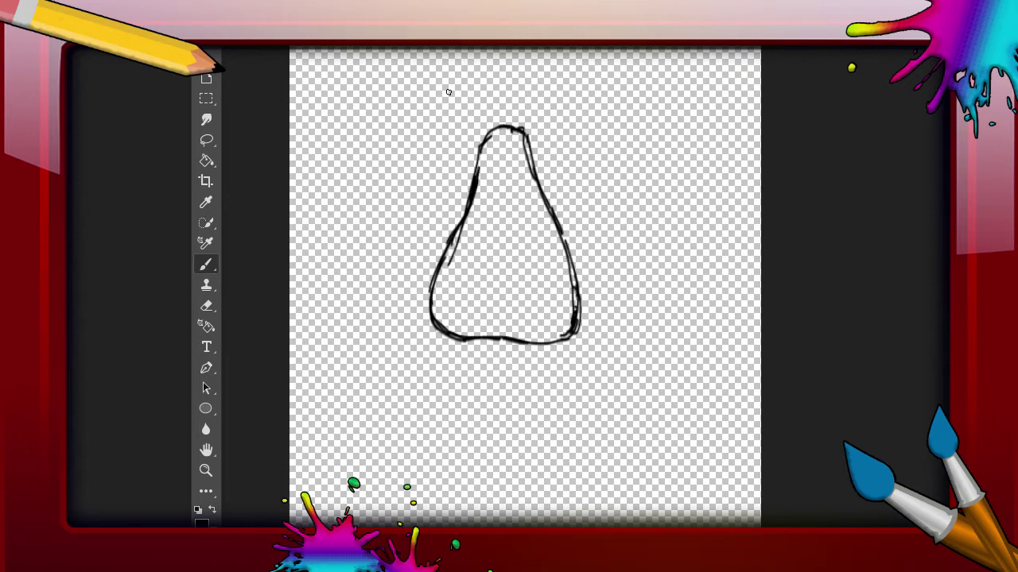
- Add a short stem, a leaf and small spikes at the top of the body
left_click_drag(488, 129, 496, 132)
mouse_move(482, 143)
left_mouse_down()
mouse_move(442, 133)
mouse_move(429, 115)
mouse_move(483, 141)
mouse_move(442, 121)
mouse_move(471, 91)
mouse_move(472, 68)
mouse_move(488, 135)
mouse_move(490, 113)
left_mouse_up()
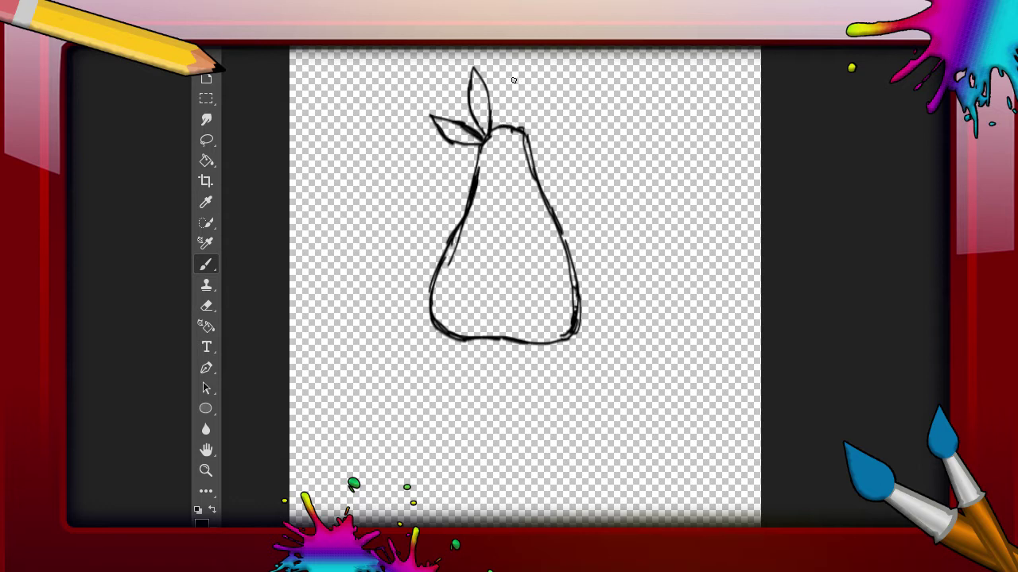
mouse_move(504, 124)
left_mouse_down()
mouse_move(515, 104)
mouse_move(521, 131)
mouse_move(544, 123)
left_mouse_up()
left_click_drag(544, 122, 534, 146)
left_click(505, 125)
- Erase the top-right spikes and redraw the body's top and right edges
left_click(206, 306)
mouse_move(503, 76)
left_mouse_down()
mouse_move(511, 103)
mouse_move(537, 119)
left_mouse_up()
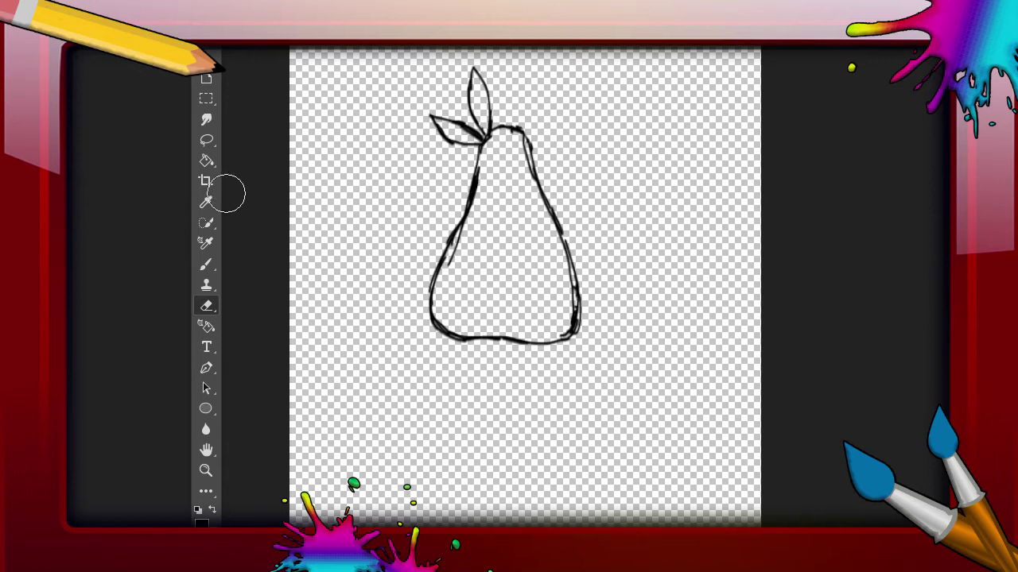
left_click(206, 264)
mouse_move(538, 140)
left_mouse_down()
mouse_move(565, 239)
mouse_move(548, 165)
left_mouse_up()
left_click_drag(457, 226, 476, 151)
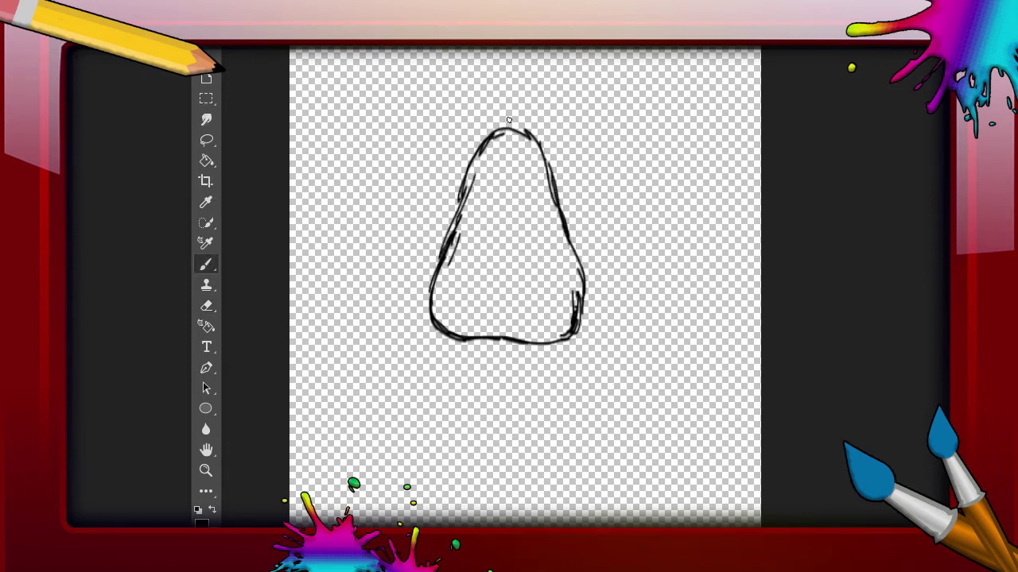
- Draw two leaf-shaped ears on top with small pointed tips between them
mouse_move(481, 147)
left_mouse_down()
mouse_move(407, 101)
mouse_move(465, 123)
mouse_move(481, 145)
mouse_move(591, 90)
left_mouse_up()
mouse_move(538, 142)
left_mouse_down()
mouse_move(605, 85)
mouse_move(586, 112)
left_mouse_up()
mouse_move(485, 136)
left_mouse_down()
mouse_move(483, 105)
mouse_move(493, 130)
mouse_move(523, 104)
mouse_move(533, 136)
left_mouse_up()
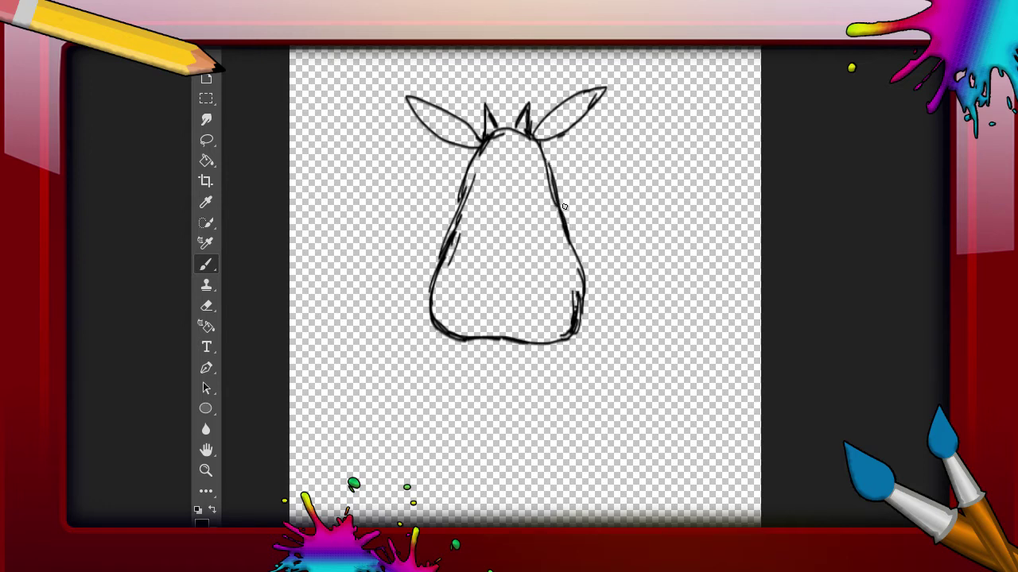
- Add a bulge on the upper-right edge, erase a stray stroke and paint a small eye
left_click_drag(549, 161, 577, 189)
left_click_drag(562, 214, 569, 174)
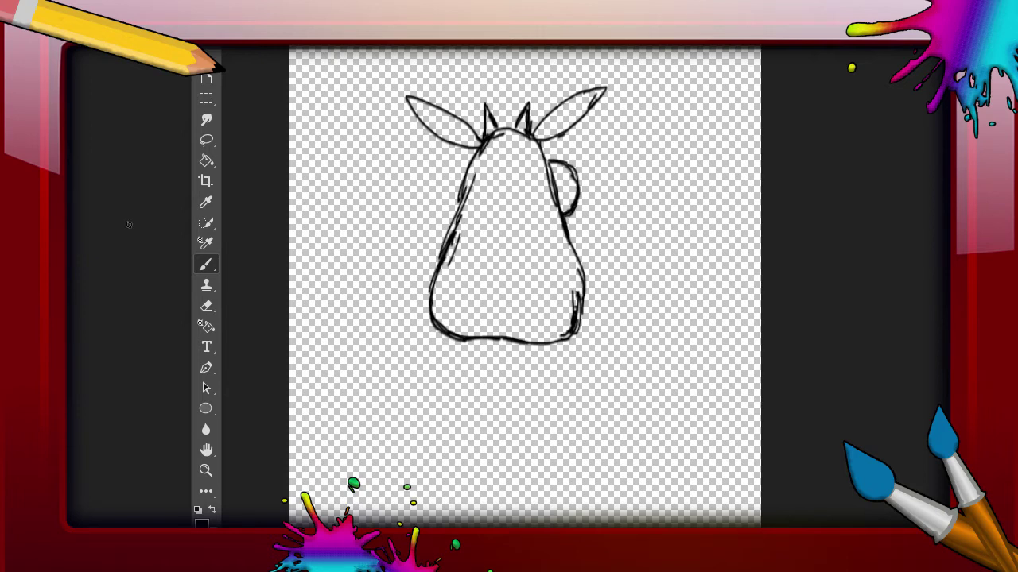
left_click(208, 307)
left_click_drag(550, 194, 549, 179)
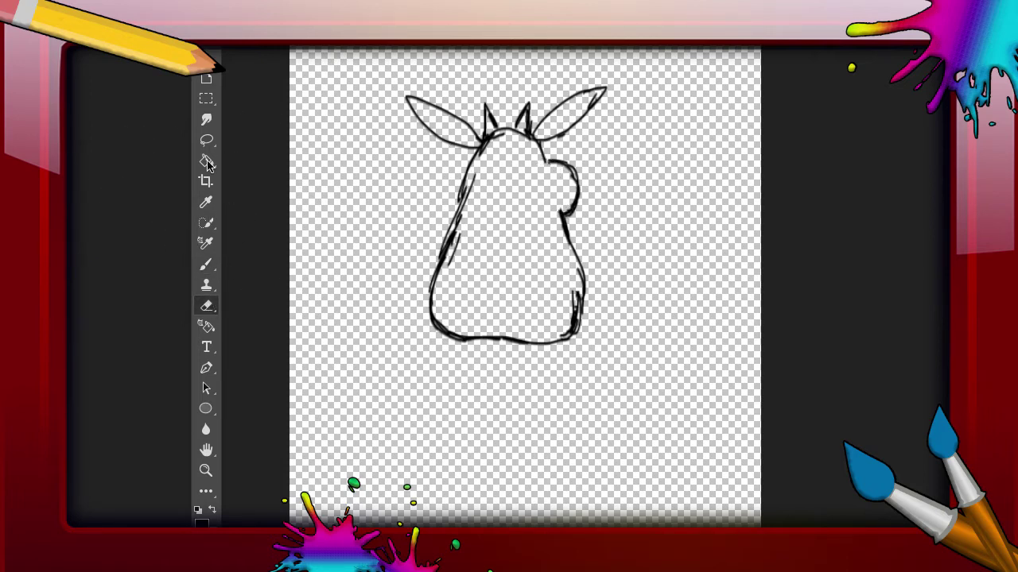
left_click(206, 264)
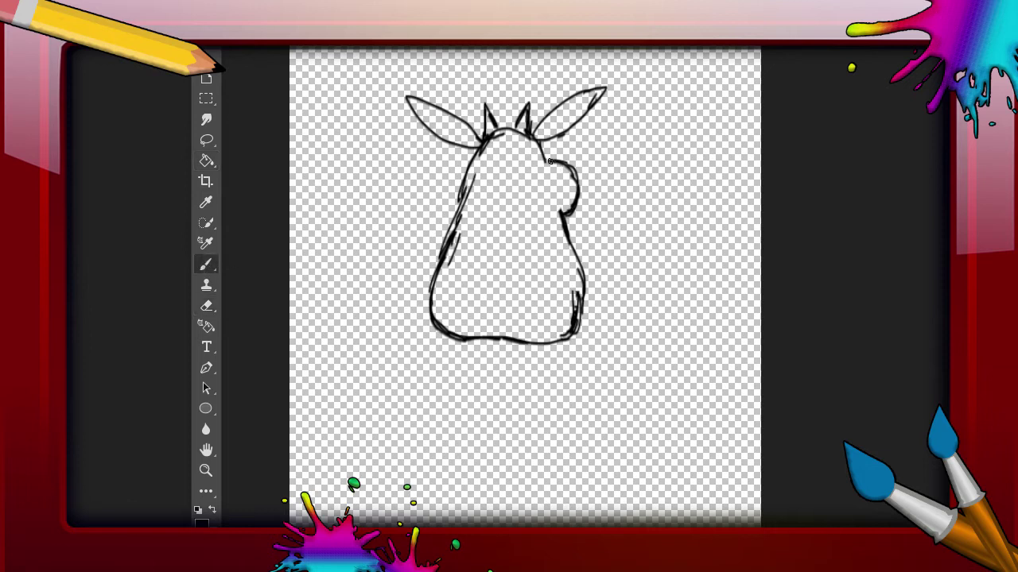
left_click_drag(570, 183, 574, 185)
- Draw a crescent-shaped grin across the face
left_click(206, 305)
left_click(206, 264)
mouse_move(493, 190)
left_mouse_down()
mouse_move(542, 188)
mouse_move(490, 176)
mouse_move(543, 187)
left_mouse_up()
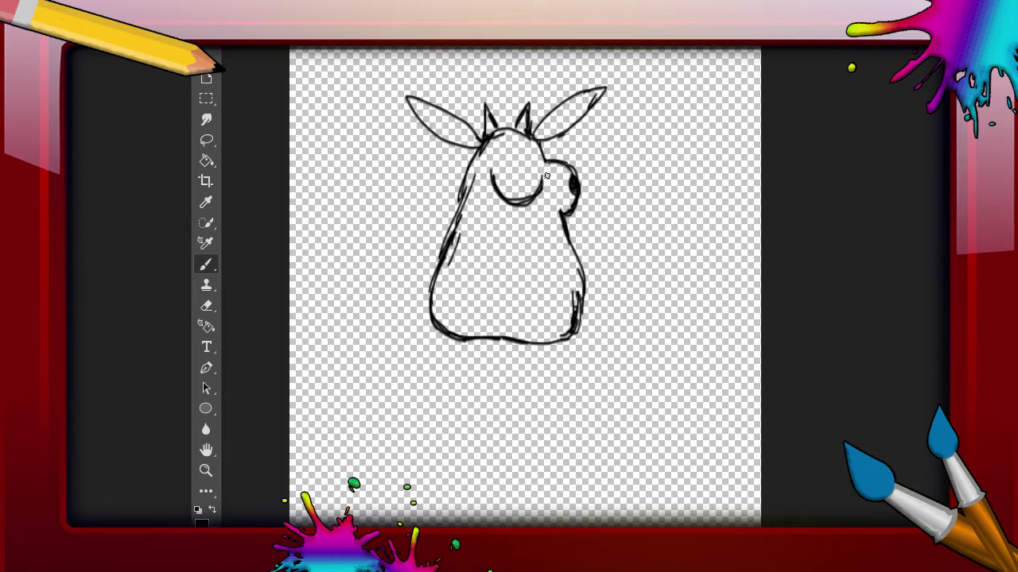
left_click_drag(494, 172, 541, 179)
- Sketch a small eye above the mouth, then erase it
left_click_drag(511, 157, 517, 165)
left_click(206, 307)
left_click_drag(515, 163, 520, 167)
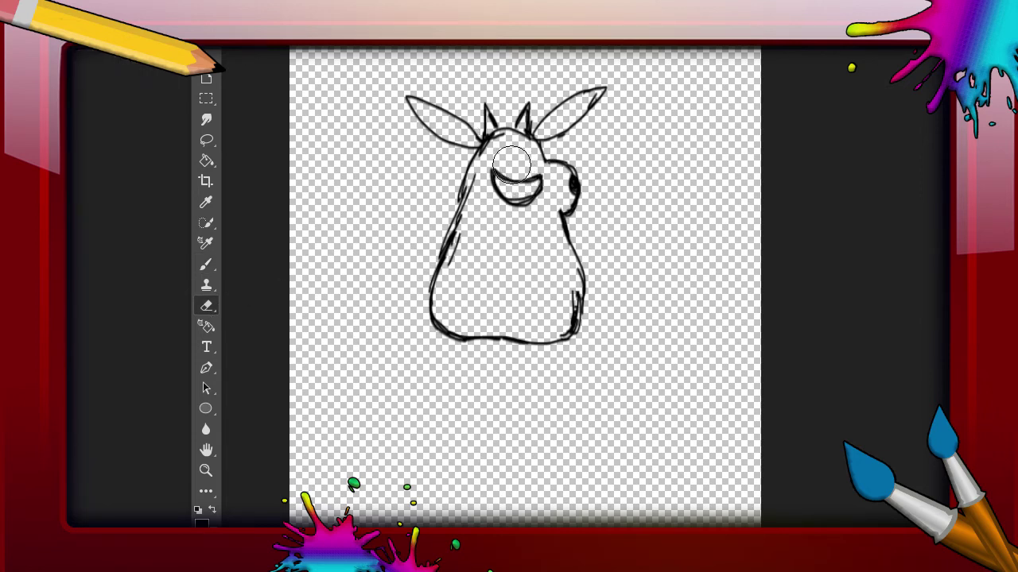
left_click(206, 263)
mouse_move(510, 159)
left_mouse_down()
mouse_move(514, 170)
mouse_move(520, 163)
left_mouse_up()
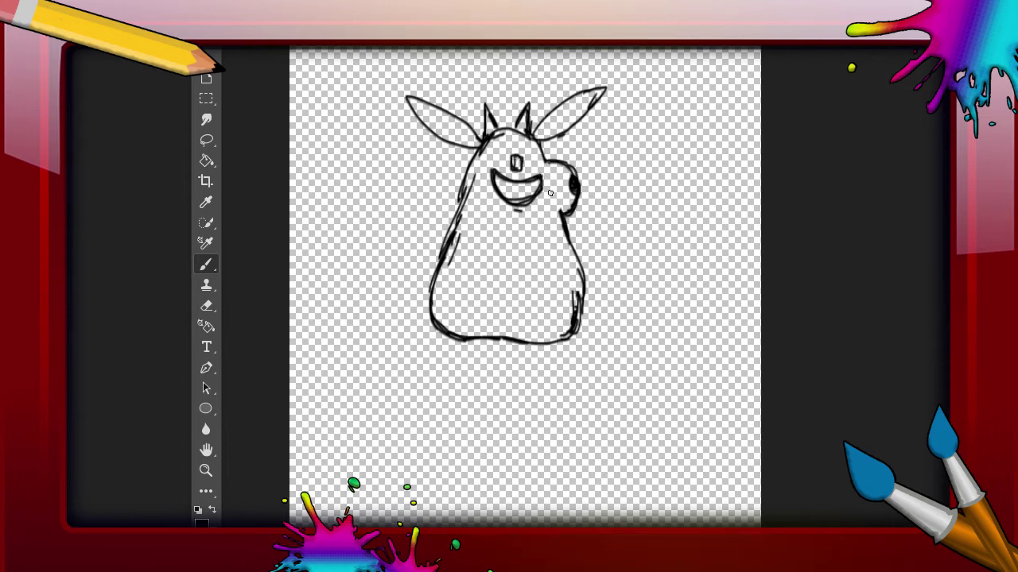
left_click(207, 306)
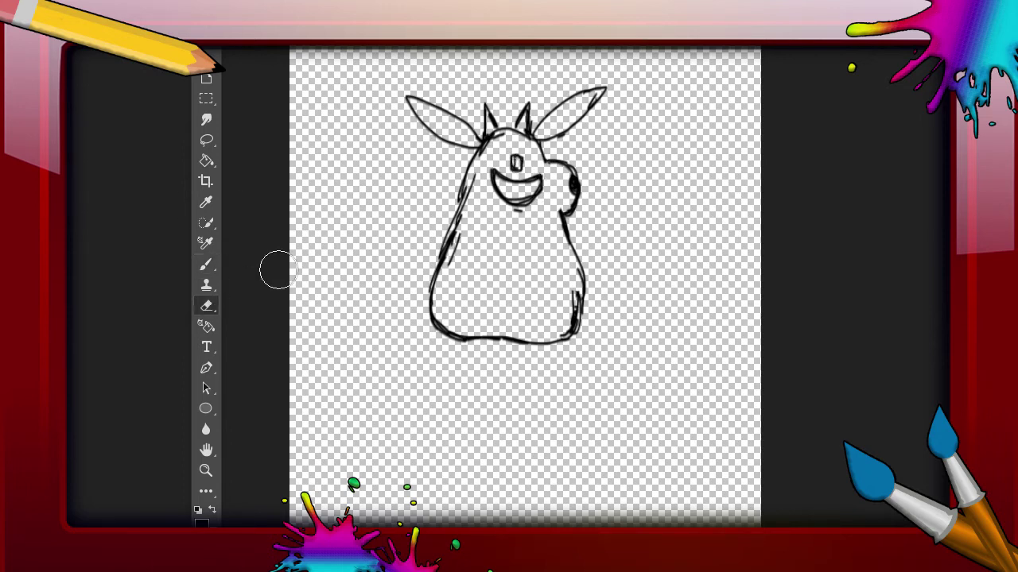
left_click_drag(518, 159, 513, 166)
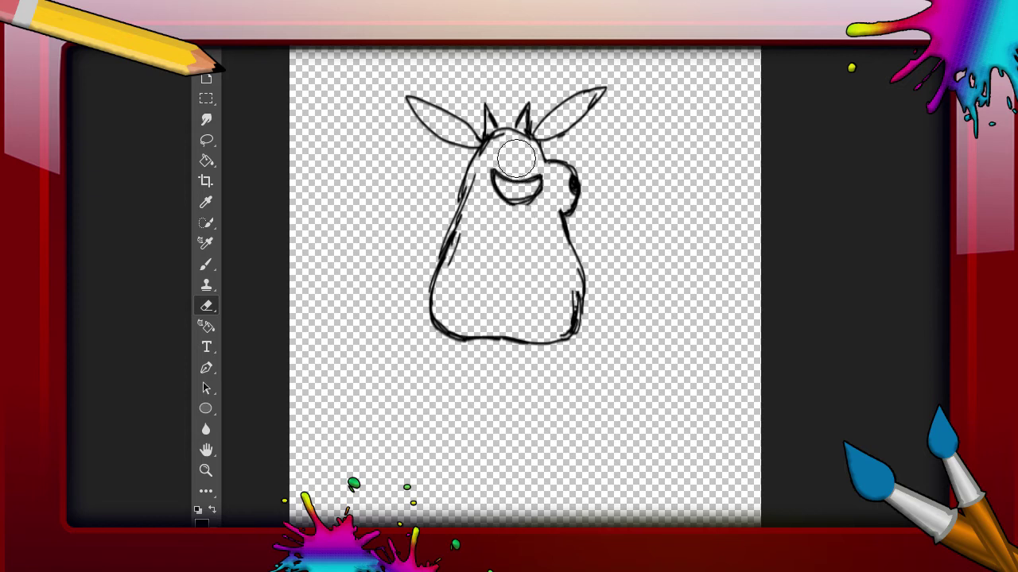
- Draw a larger ringed eye above the grin
left_click(206, 264)
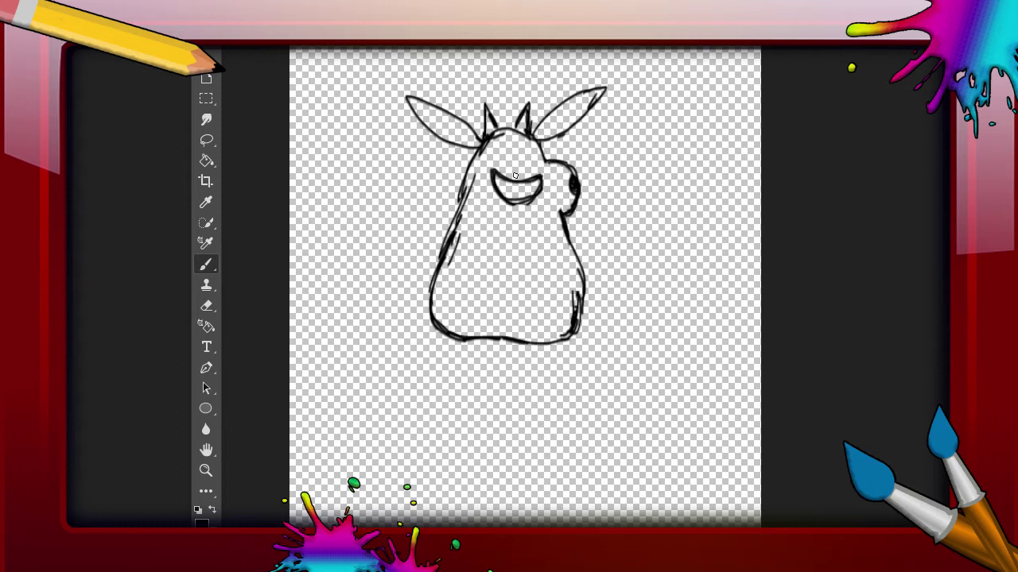
left_click_drag(508, 161, 520, 144)
mouse_move(503, 154)
left_mouse_down()
mouse_move(513, 171)
mouse_move(529, 141)
mouse_move(504, 143)
mouse_move(517, 137)
mouse_move(527, 151)
mouse_move(507, 141)
mouse_move(532, 152)
left_mouse_up()
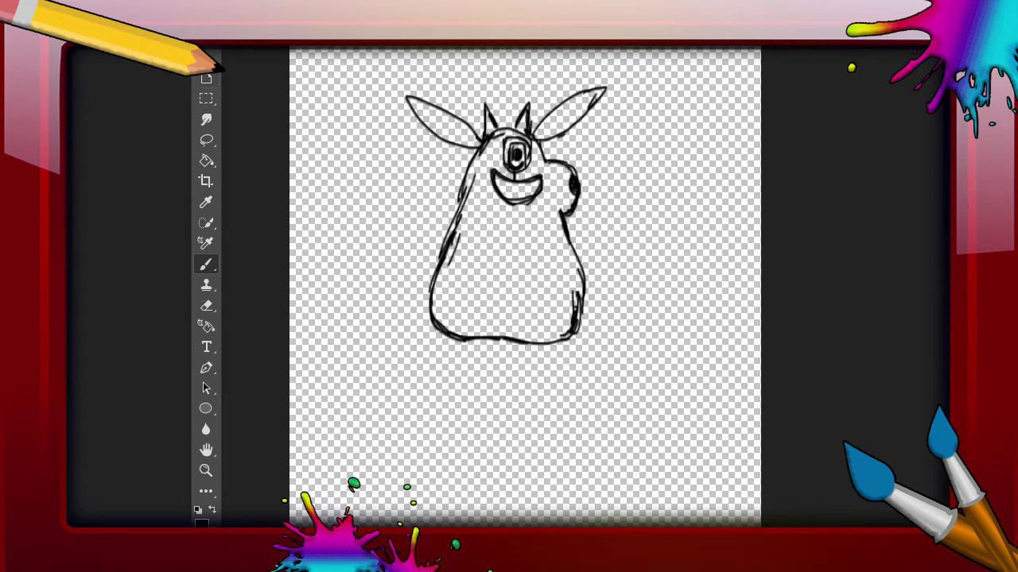
- Draw a V-shaped chest line under the face and thicken its point
left_click(95, 41)
key("Escape")
mouse_move(463, 191)
left_mouse_down()
mouse_move(505, 255)
mouse_move(564, 216)
left_mouse_up()
left_click_drag(504, 257, 523, 248)
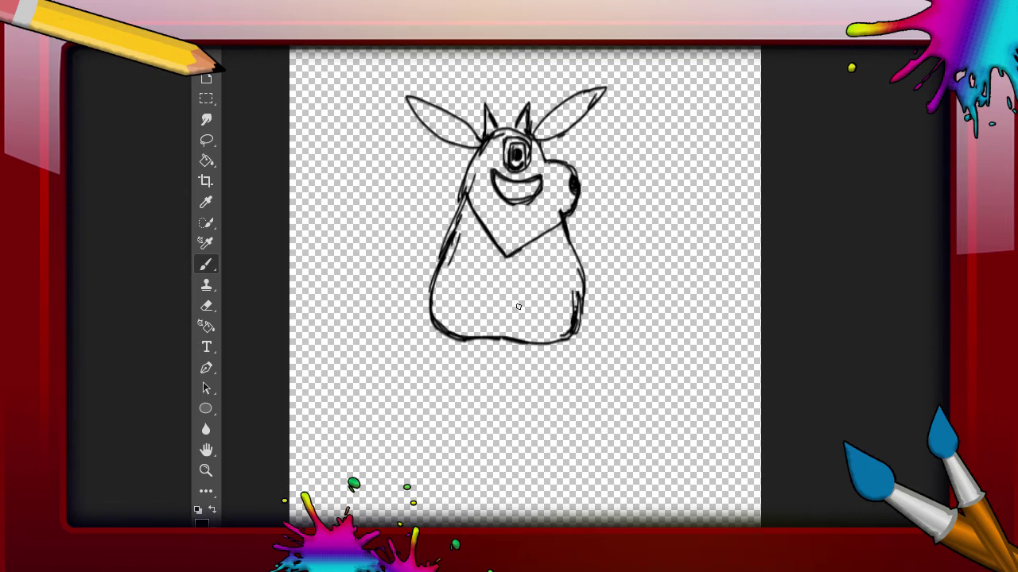
- Draw an oval on the lower belly, undo it and redraw it
mouse_move(532, 301)
left_mouse_down()
mouse_move(559, 309)
mouse_move(560, 300)
left_mouse_up()
left_click(87, 40)
key("super+z")
mouse_move(529, 271)
left_mouse_down()
mouse_move(556, 298)
mouse_move(558, 318)
mouse_move(529, 271)
mouse_move(544, 295)
mouse_move(509, 310)
mouse_move(549, 321)
mouse_move(566, 309)
mouse_move(559, 290)
left_mouse_up()
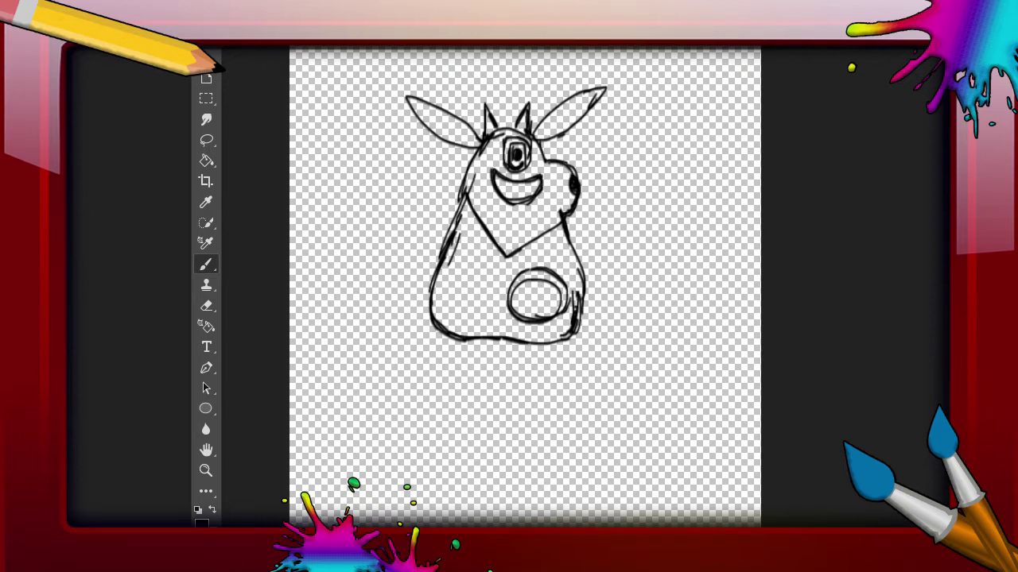
- Erase the old belly oval and redraw the chest V's right arm and lower-right outline
left_click(206, 306)
mouse_move(531, 299)
left_mouse_down()
mouse_move(529, 321)
mouse_move(549, 277)
mouse_move(560, 326)
left_mouse_up()
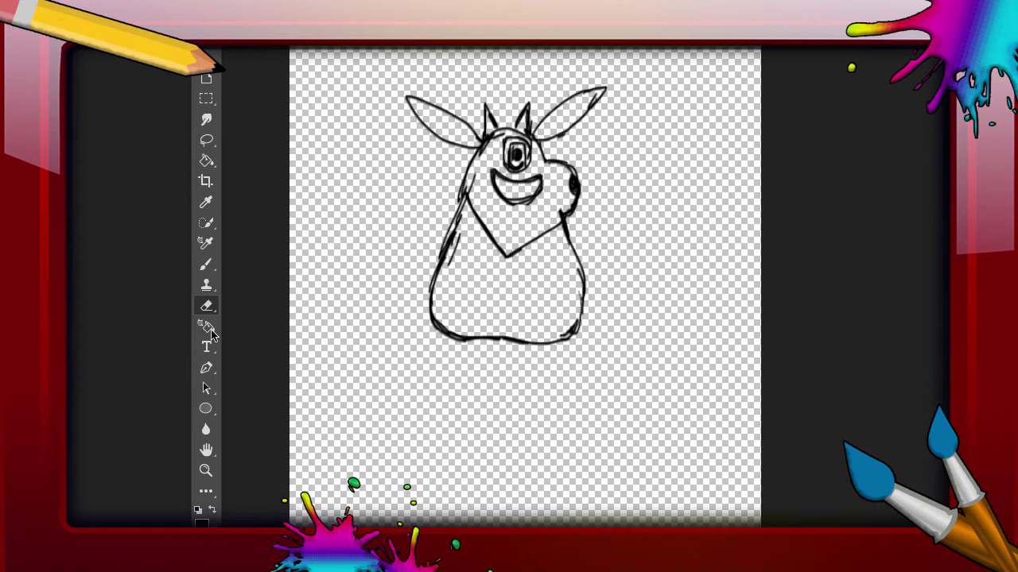
left_click(206, 264)
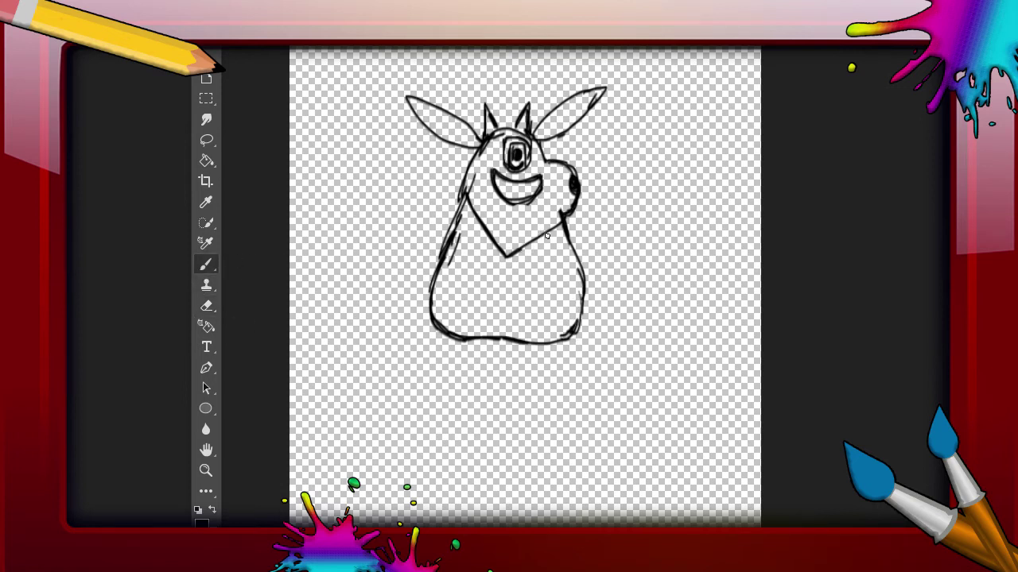
left_click_drag(511, 253, 565, 221)
left_click_drag(517, 339, 564, 284)
- Draw a new belly oval filled with small pentagon shapes
mouse_move(528, 336)
left_mouse_down()
mouse_move(565, 274)
mouse_move(576, 308)
mouse_move(521, 334)
left_mouse_up()
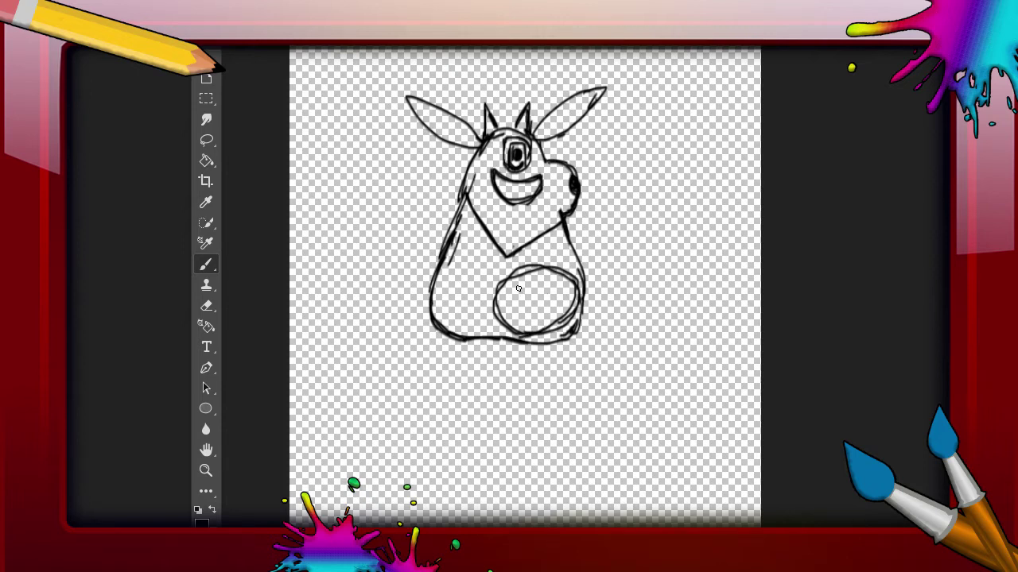
mouse_move(520, 298)
left_mouse_down()
mouse_move(517, 286)
mouse_move(564, 293)
mouse_move(550, 279)
mouse_move(509, 306)
mouse_move(538, 321)
left_mouse_up()
mouse_move(556, 303)
left_mouse_down()
mouse_move(553, 313)
mouse_move(570, 311)
left_mouse_up()
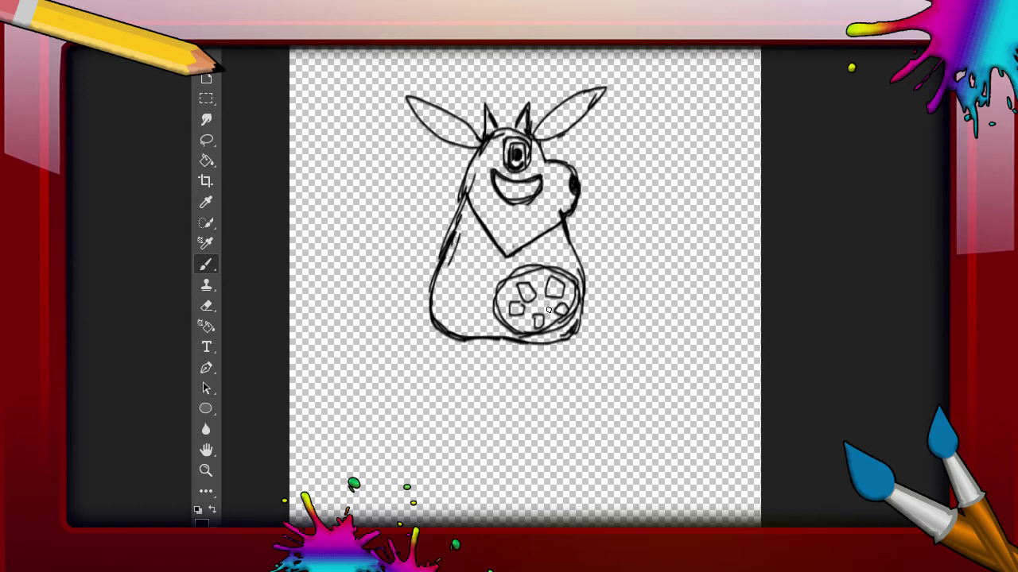
left_click_drag(544, 313, 537, 323)
- Sketch an egg-shaped oval left of the belly, undo its closing arc, and add a foot-like loop
mouse_move(450, 271)
left_mouse_down()
mouse_move(449, 322)
mouse_move(481, 324)
mouse_move(475, 254)
left_mouse_up()
mouse_move(447, 306)
left_mouse_down()
mouse_move(446, 286)
mouse_move(474, 253)
left_mouse_up()
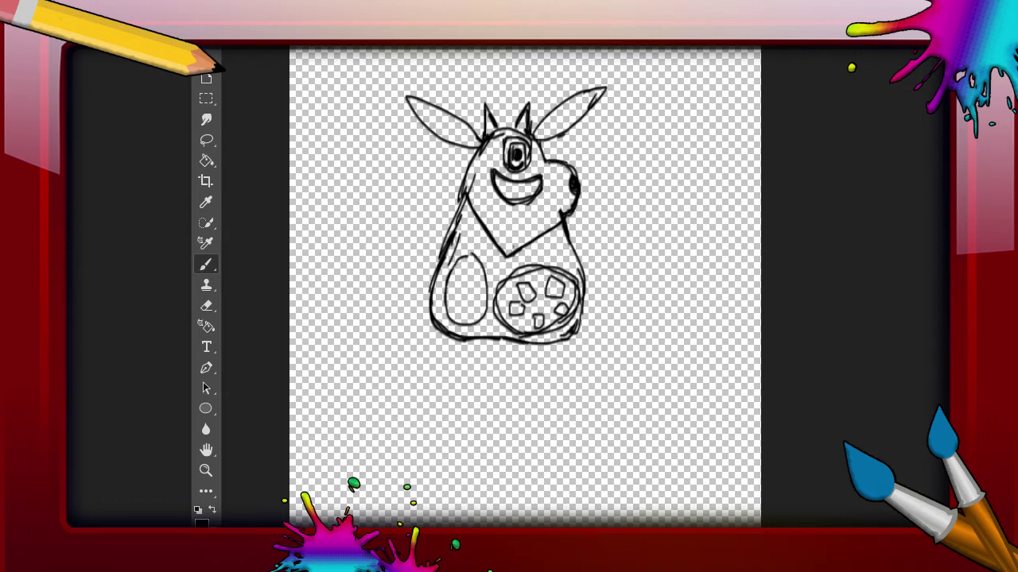
key("ctrl+z")
key("ctrl+z")
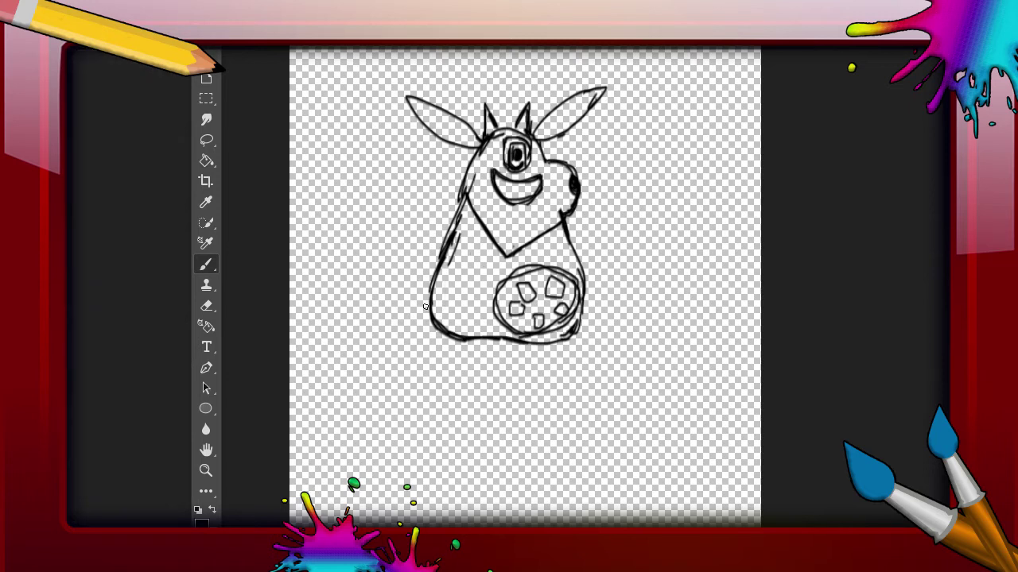
left_click_drag(428, 323, 455, 338)
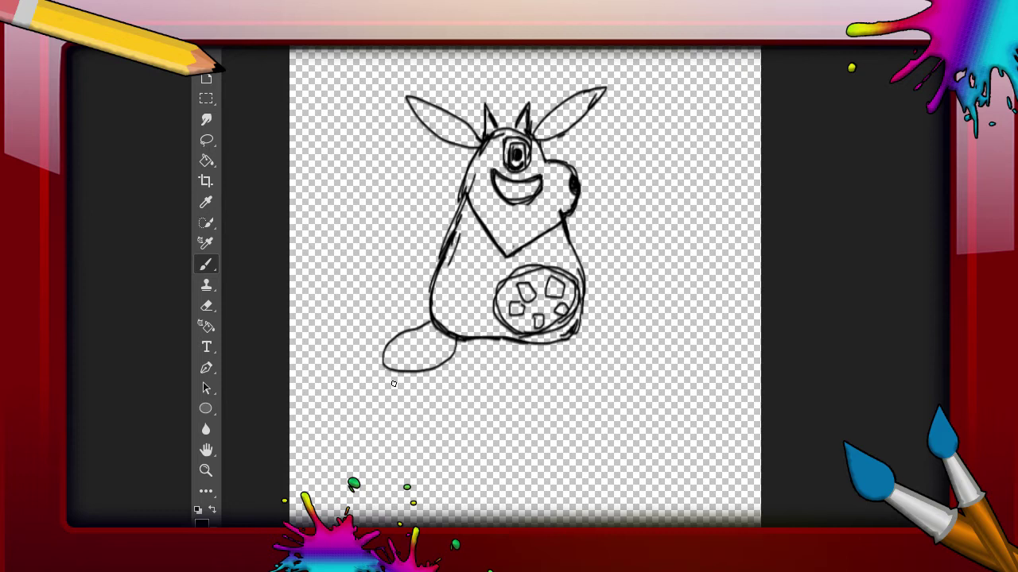
- Undo the foot-like oval strokes at the creature's lower left
left_click_drag(384, 364, 384, 355)
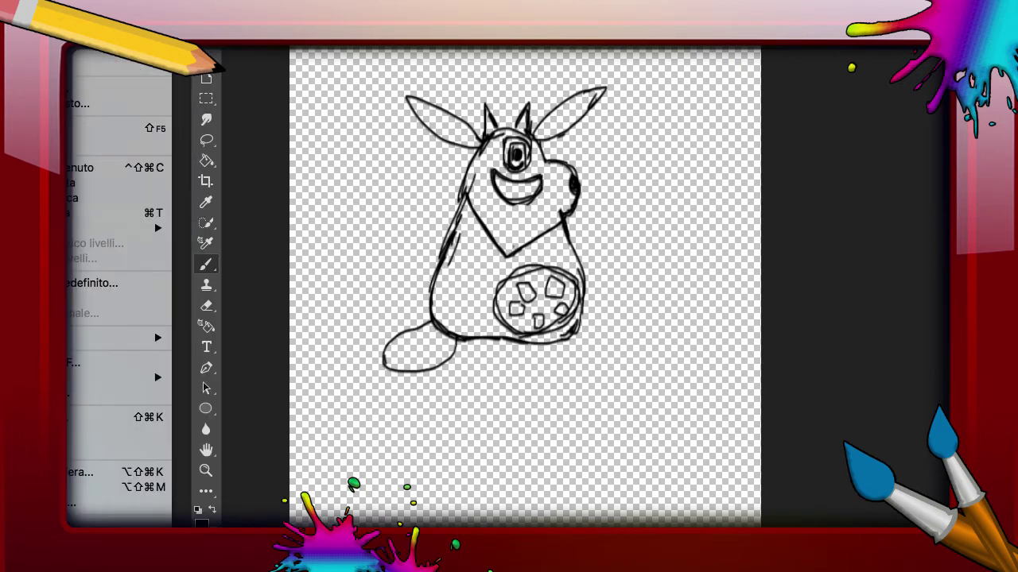
key("Escape")
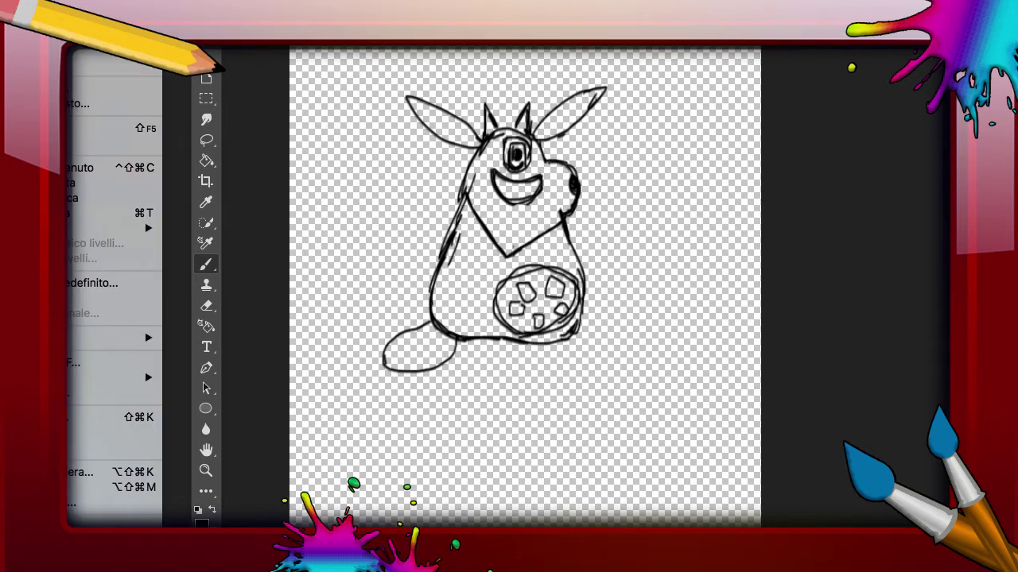
key("ctrl+z")
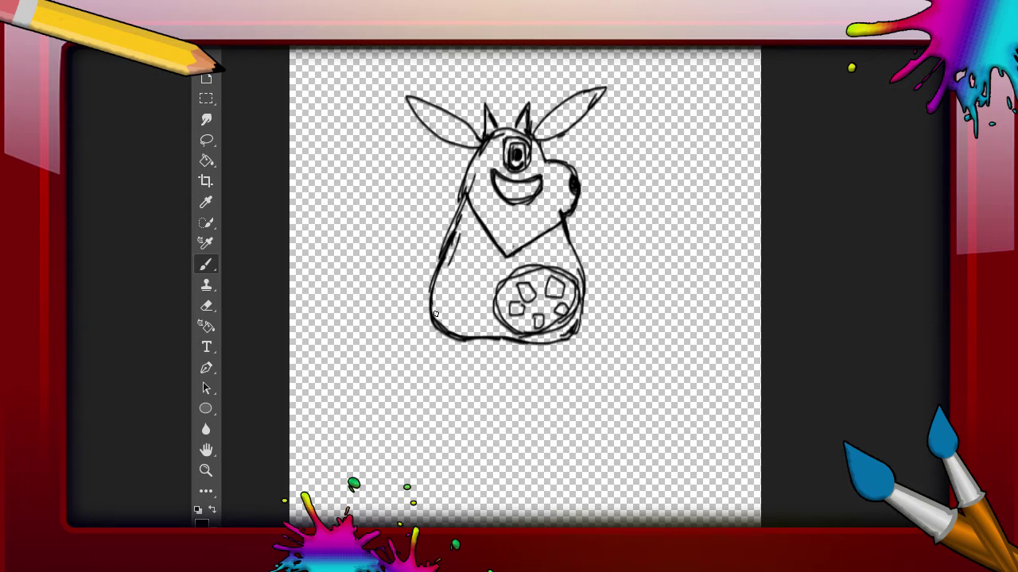
- Erase part of the bottom-left outline and draw a rounded foot beneath the left body
left_click(206, 306)
mouse_move(432, 336)
left_mouse_down()
mouse_move(446, 327)
mouse_move(434, 330)
left_mouse_up()
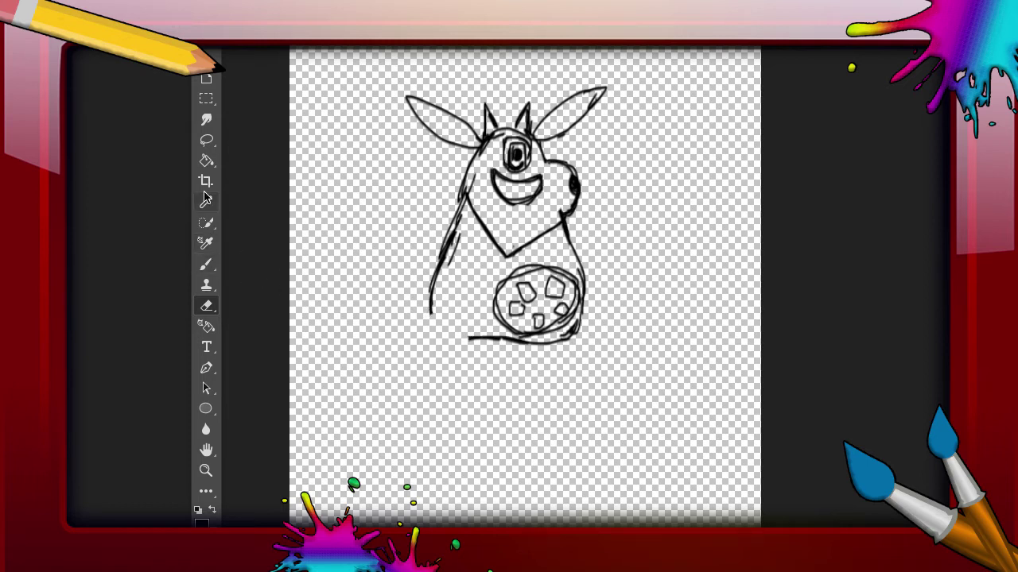
left_click(206, 263)
mouse_move(435, 315)
left_mouse_down()
mouse_move(423, 324)
mouse_move(429, 370)
mouse_move(461, 347)
mouse_move(465, 305)
mouse_move(442, 301)
mouse_move(475, 310)
mouse_move(420, 358)
left_mouse_up()
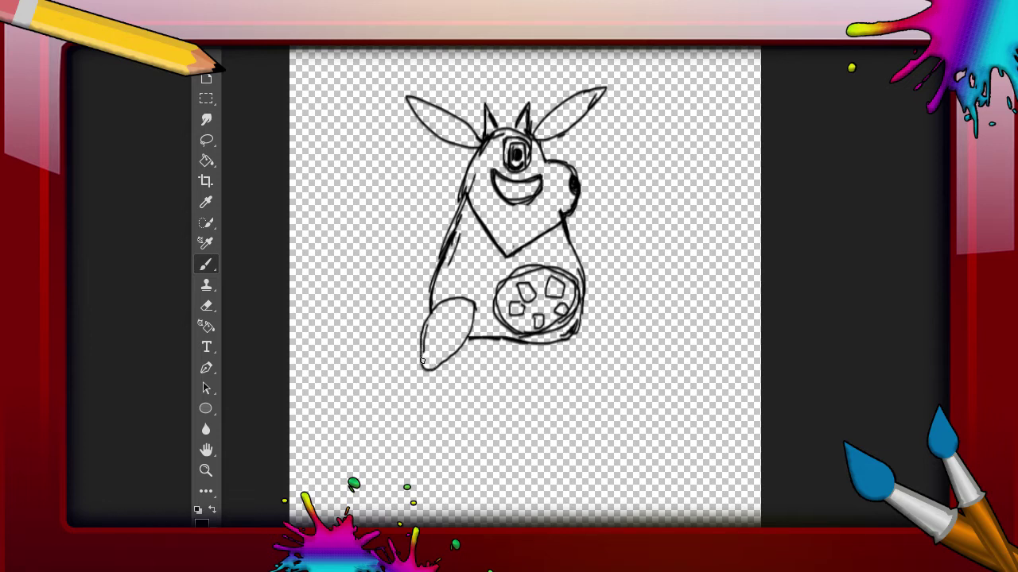
mouse_move(422, 363)
left_mouse_down()
mouse_move(422, 355)
mouse_move(433, 372)
mouse_move(465, 341)
left_mouse_up()
- Add left-side hatching, zigzag toes, a right leg and a raised left arm with claw fingers
left_click_drag(460, 236, 450, 266)
mouse_move(421, 353)
left_mouse_down()
mouse_move(439, 323)
mouse_move(444, 341)
mouse_move(464, 326)
mouse_move(447, 357)
mouse_move(420, 358)
mouse_move(427, 370)
mouse_move(446, 367)
mouse_move(456, 346)
mouse_move(430, 333)
mouse_move(442, 319)
left_mouse_up()
mouse_move(548, 348)
left_mouse_down()
mouse_move(589, 373)
mouse_move(582, 326)
left_mouse_up()
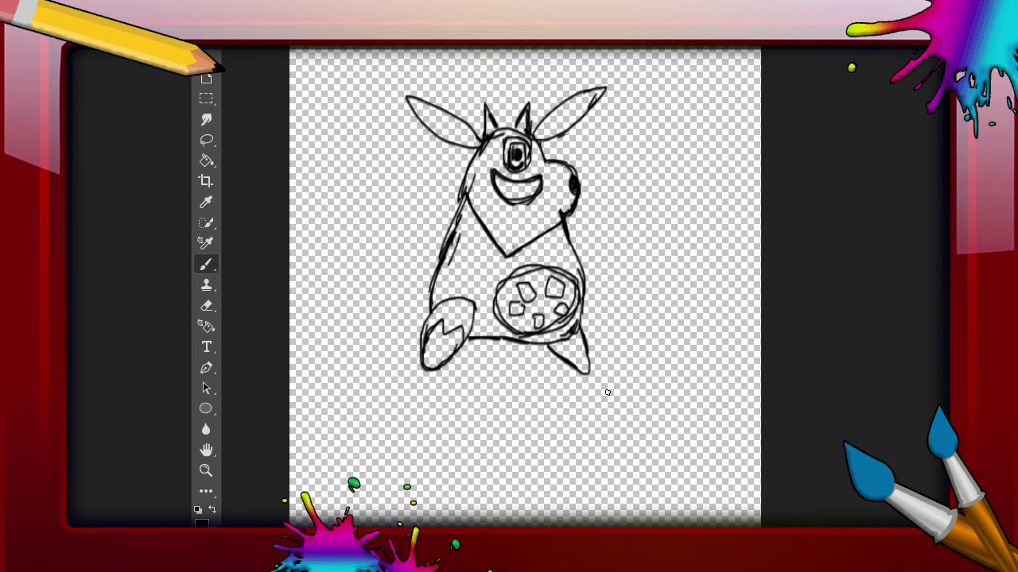
left_click_drag(569, 360, 586, 347)
mouse_move(428, 245)
left_mouse_down()
mouse_move(436, 260)
mouse_move(407, 213)
mouse_move(443, 223)
left_mouse_up()
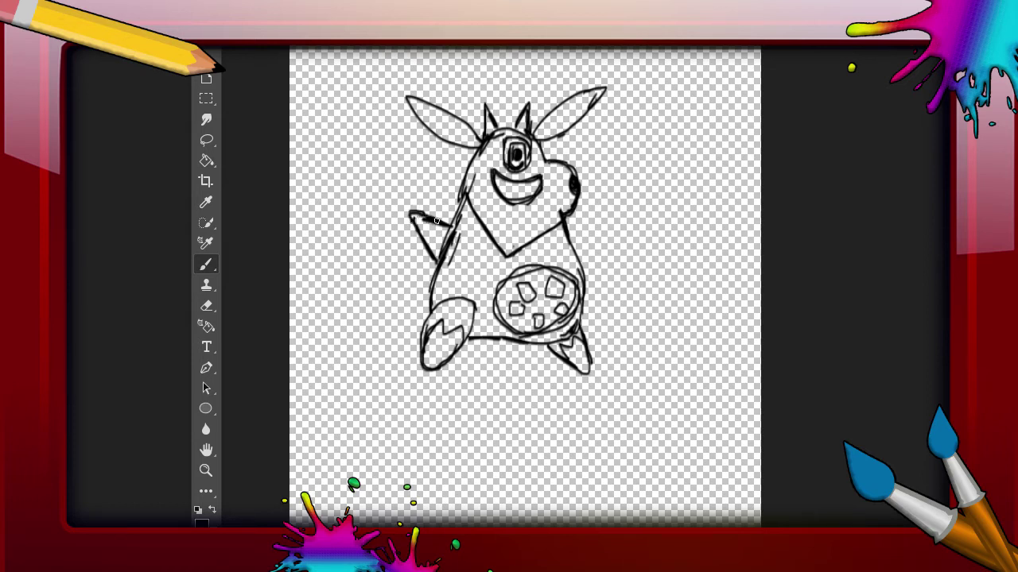
mouse_move(410, 216)
left_mouse_down()
mouse_move(390, 204)
mouse_move(405, 194)
mouse_move(410, 216)
left_mouse_up()
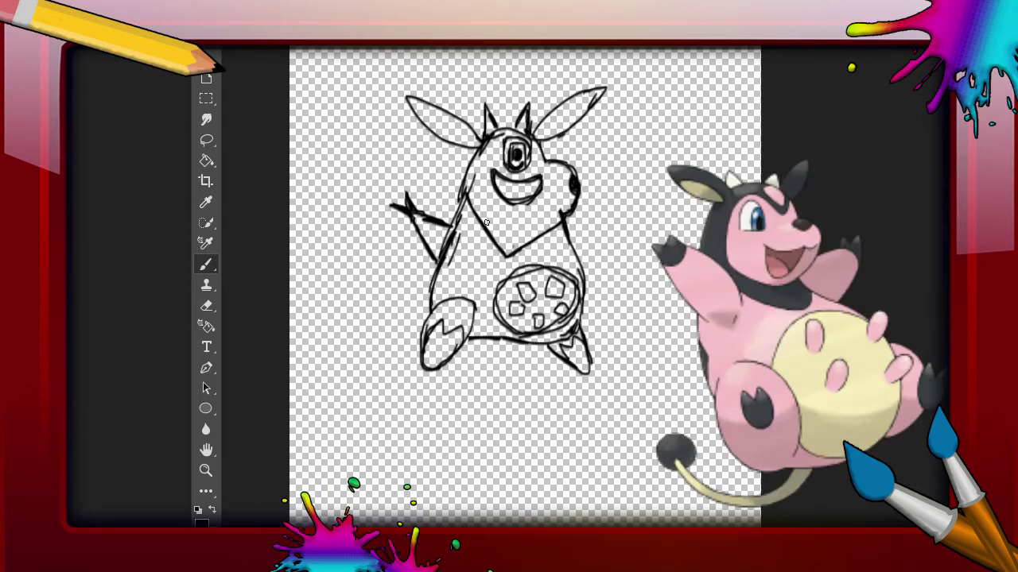
- Darken the creature's left body outline with a short brush stroke
left_click_drag(457, 200, 458, 205)
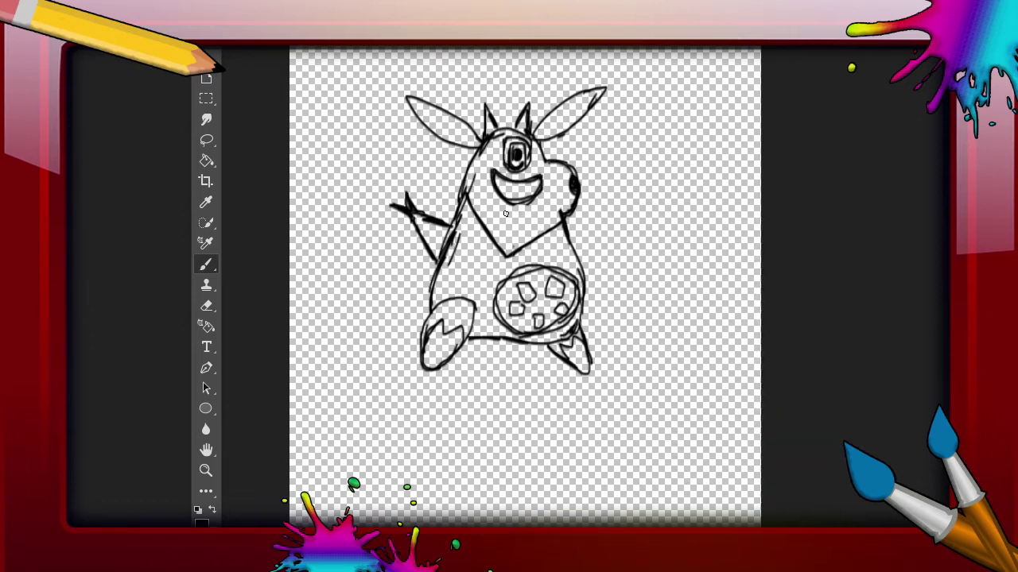
- Erase the ear, arm, face, chest, leg and body lines of the old creature sketch
left_click(206, 305)
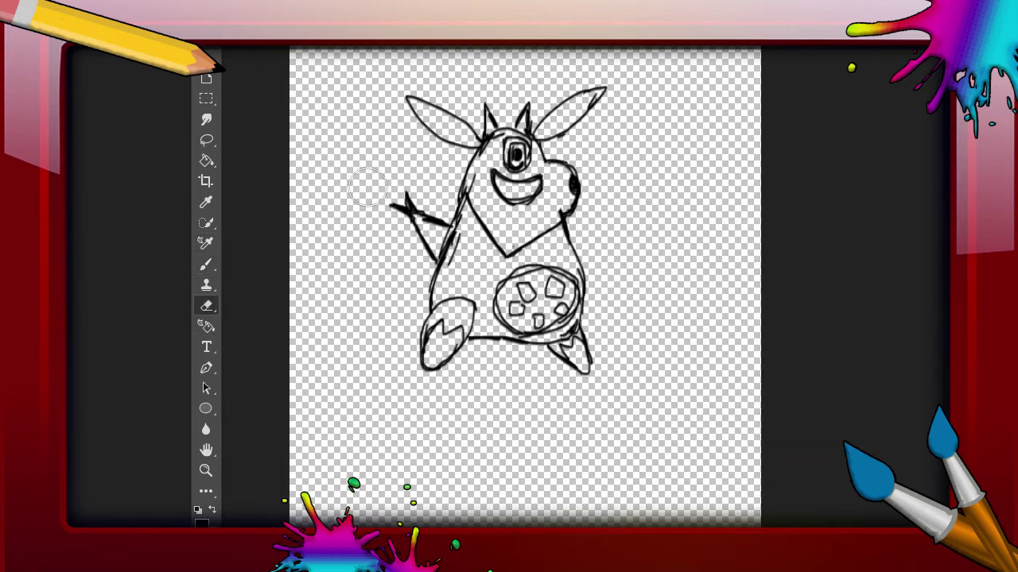
mouse_move(420, 225)
left_mouse_down()
mouse_move(425, 182)
mouse_move(400, 151)
mouse_move(477, 207)
mouse_move(499, 69)
mouse_move(502, 182)
mouse_move(577, 200)
mouse_move(581, 124)
mouse_move(537, 55)
left_mouse_up()
mouse_move(534, 112)
left_mouse_down()
mouse_move(416, 286)
mouse_move(461, 227)
mouse_move(439, 377)
mouse_move(486, 257)
mouse_move(523, 307)
mouse_move(557, 223)
mouse_move(340, 207)
left_mouse_up()
left_click(205, 264)
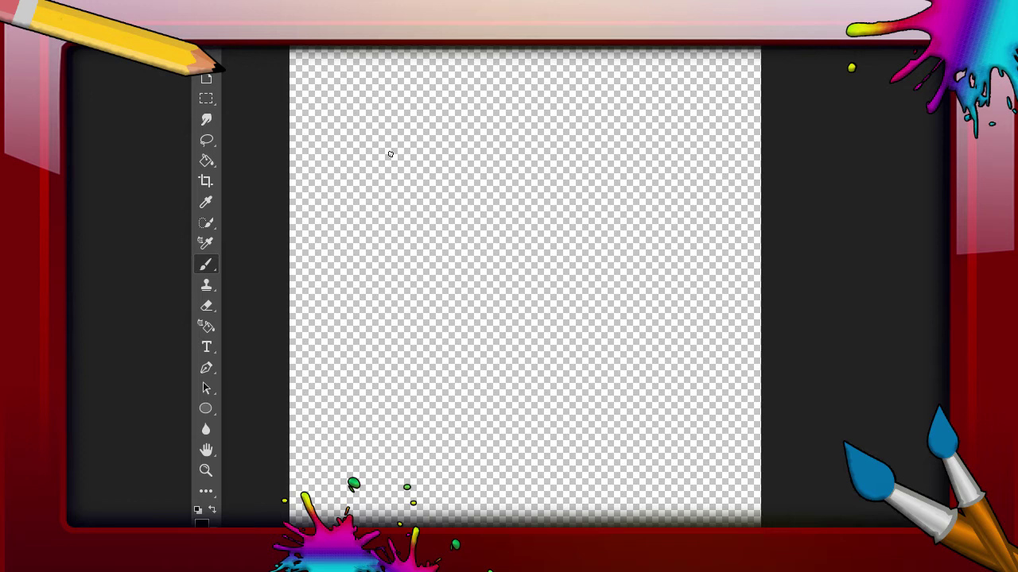
- Brush the bottom, left, top and right arcs of a large rough circle and close it
mouse_move(398, 326)
left_mouse_down()
mouse_move(482, 379)
mouse_move(597, 362)
left_mouse_up()
left_click_drag(399, 334, 396, 235)
mouse_move(394, 312)
left_mouse_down()
mouse_move(381, 208)
mouse_move(530, 165)
left_mouse_up()
left_click_drag(445, 171, 602, 211)
mouse_move(578, 374)
left_mouse_down()
mouse_move(596, 364)
mouse_move(625, 310)
mouse_move(622, 249)
left_mouse_up()
mouse_move(625, 284)
left_mouse_down()
mouse_move(613, 222)
mouse_move(626, 254)
left_mouse_up()
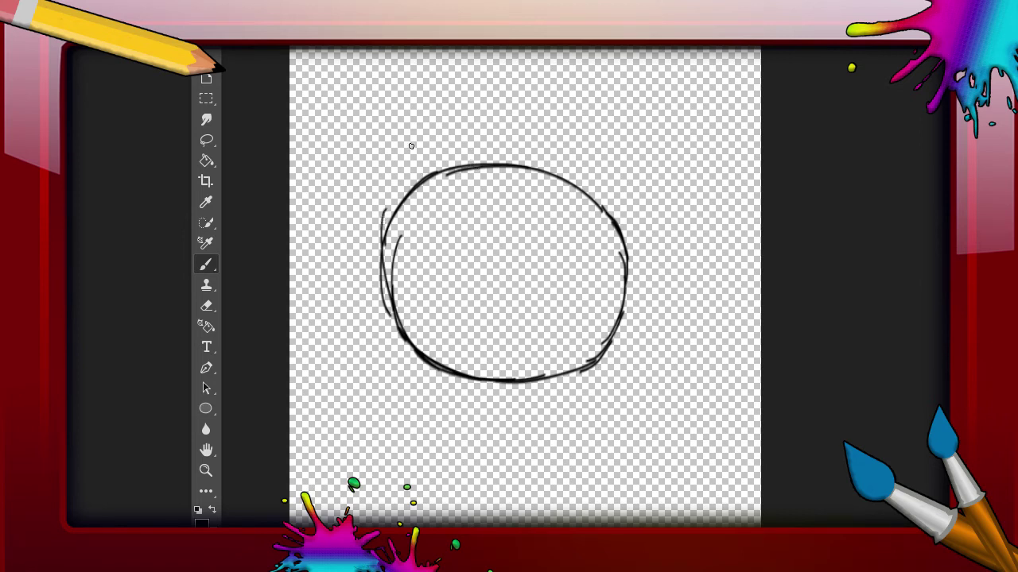
- Try two pointed ears at the upper left, erase them, and patch the circle's upper-left edge
mouse_move(405, 197)
left_mouse_down()
mouse_move(394, 142)
mouse_move(440, 171)
mouse_move(445, 115)
mouse_move(501, 165)
left_mouse_up()
mouse_move(467, 126)
left_mouse_down()
mouse_move(442, 171)
mouse_move(391, 151)
mouse_move(402, 197)
mouse_move(436, 172)
mouse_move(390, 129)
mouse_move(409, 164)
mouse_move(411, 141)
mouse_move(446, 114)
mouse_move(497, 143)
mouse_move(501, 163)
left_mouse_up()
left_click(206, 306)
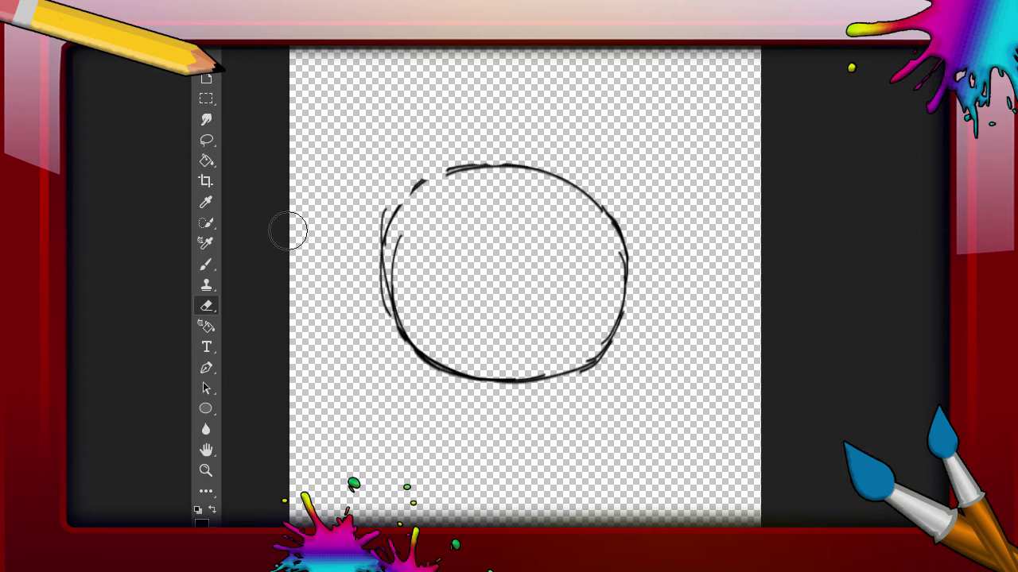
left_click(206, 264)
mouse_move(388, 237)
left_mouse_down()
mouse_move(423, 185)
mouse_move(467, 166)
left_mouse_up()
left_click_drag(394, 220, 419, 184)
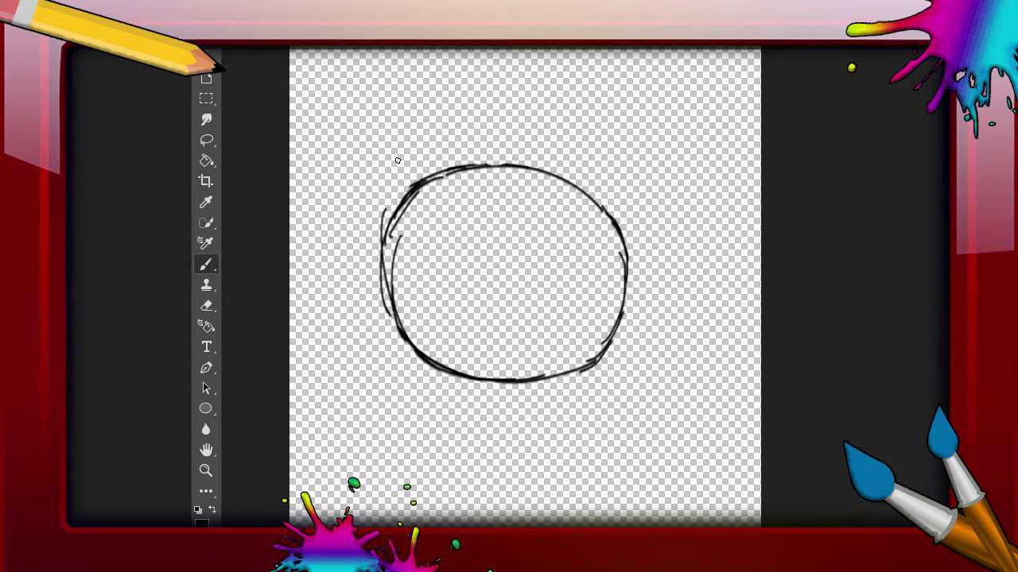
- Draw a pointed left ear and a second ear beside it with a sharpened tip
mouse_move(411, 186)
left_mouse_down()
mouse_move(370, 159)
mouse_move(387, 89)
mouse_move(419, 173)
left_mouse_up()
left_click_drag(400, 121, 428, 176)
left_click_drag(371, 150, 380, 124)
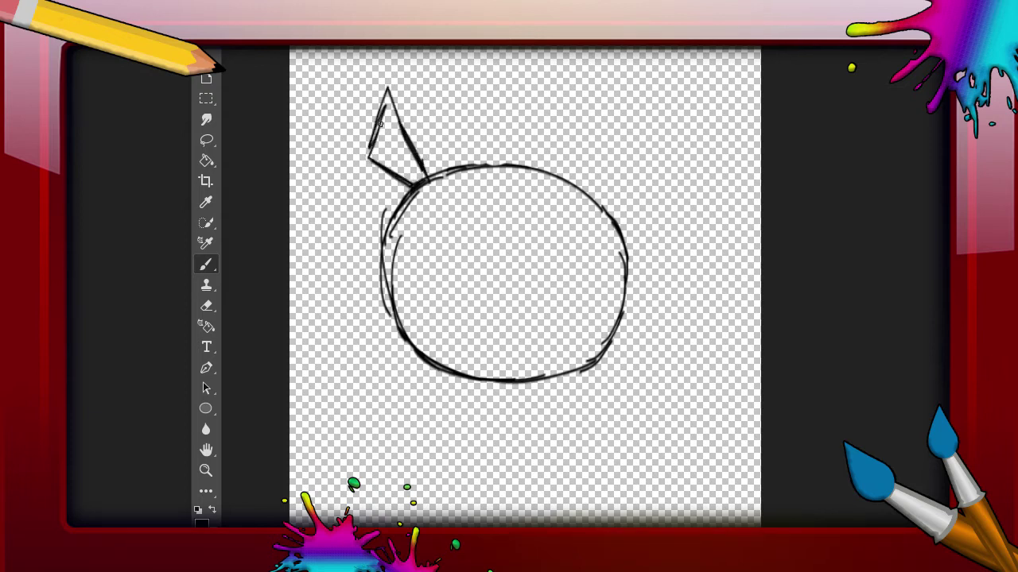
mouse_move(435, 169)
left_mouse_down()
mouse_move(415, 134)
mouse_move(431, 86)
mouse_move(416, 132)
left_mouse_up()
left_click_drag(429, 97, 462, 166)
left_click_drag(450, 131, 466, 165)
left_click_drag(450, 111, 463, 166)
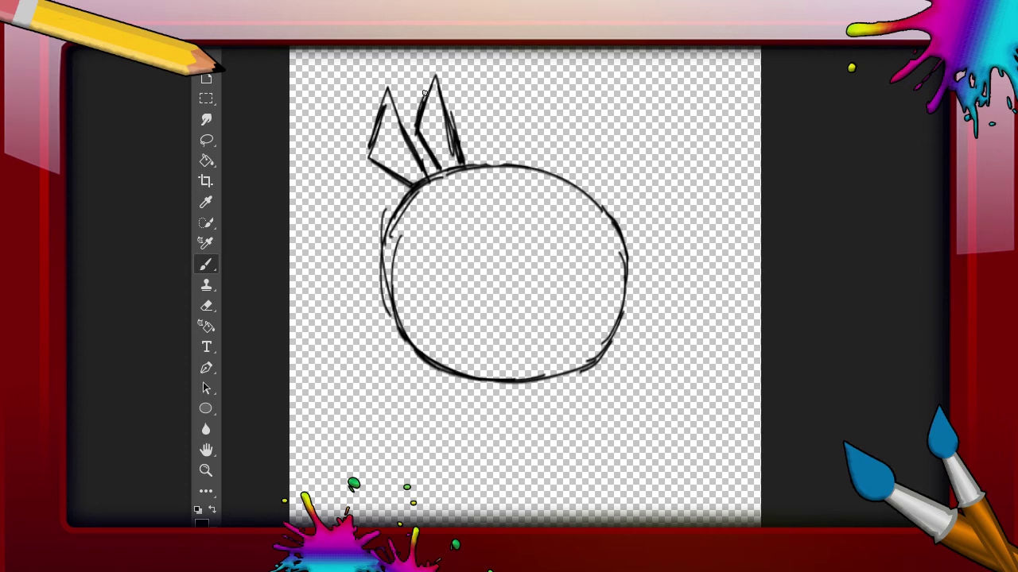
left_click_drag(427, 85, 441, 99)
- Erase most of the second ear and redraw a new one, undoing a stray left-ear stroke
left_click(206, 305)
mouse_move(417, 107)
left_mouse_down()
mouse_move(430, 142)
mouse_move(454, 120)
left_mouse_up()
left_click(206, 264)
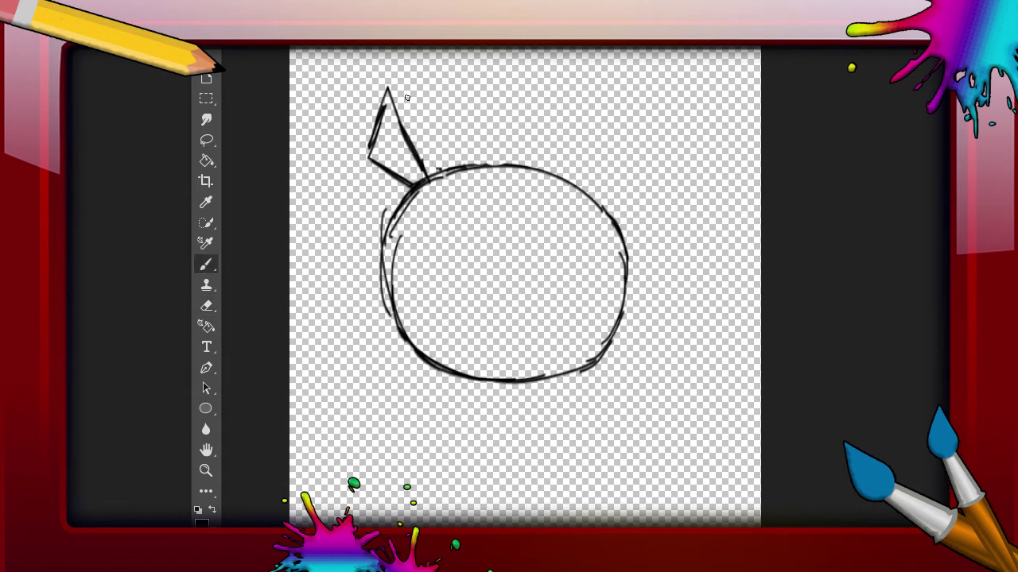
mouse_move(450, 169)
left_mouse_down()
mouse_move(423, 82)
mouse_move(443, 140)
left_mouse_up()
mouse_move(423, 76)
left_mouse_down()
mouse_move(481, 102)
mouse_move(487, 159)
left_mouse_up()
left_click_drag(488, 116, 482, 170)
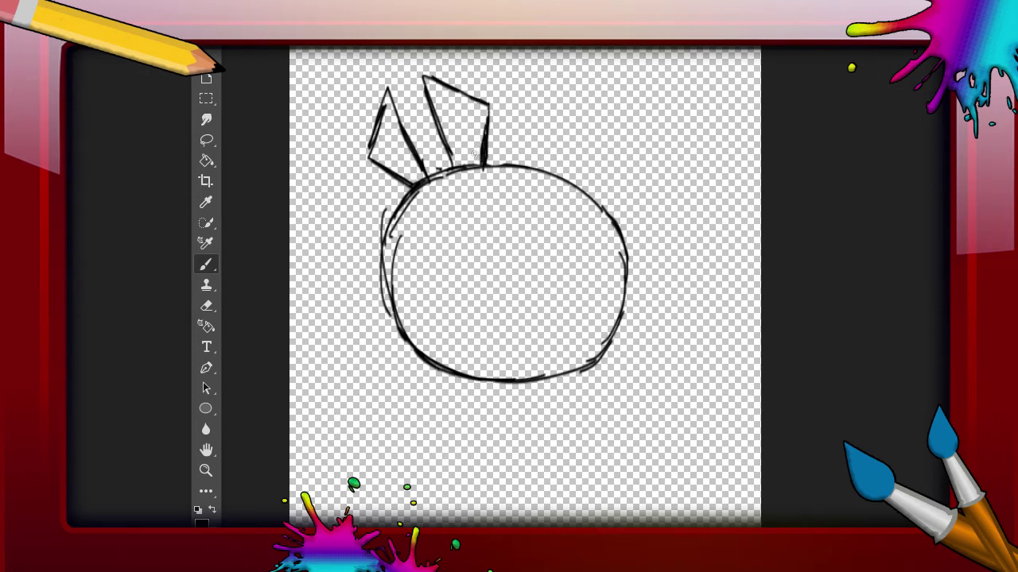
mouse_move(362, 152)
left_mouse_down()
mouse_move(368, 139)
mouse_move(392, 167)
left_mouse_up()
key("ctrl+z")
- Erase the misplaced ear and draw a pointed ear at the circle's upper right
left_click(206, 305)
mouse_move(481, 99)
left_mouse_down()
mouse_move(454, 106)
mouse_move(450, 151)
mouse_move(482, 130)
left_mouse_up()
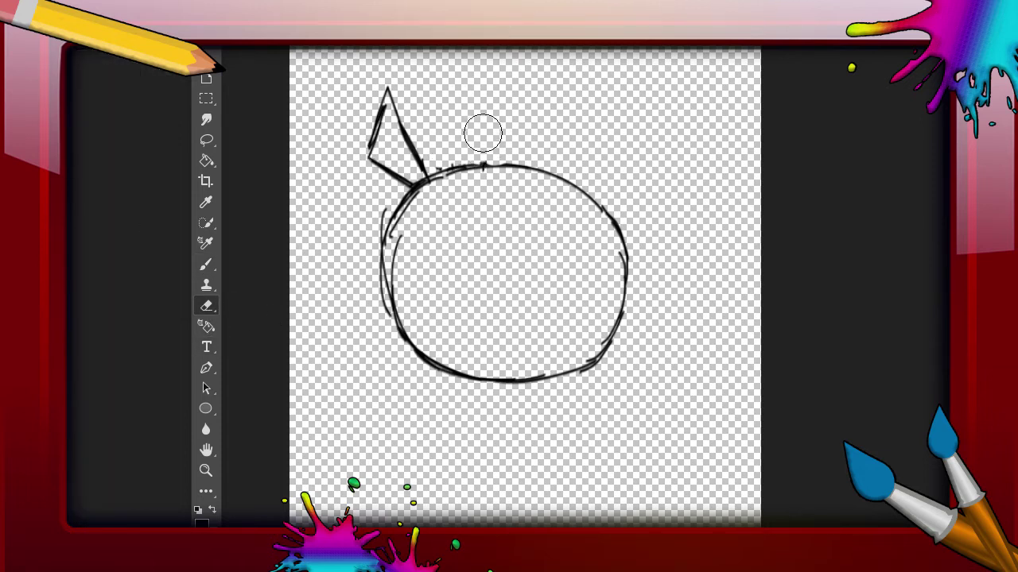
left_click(206, 264)
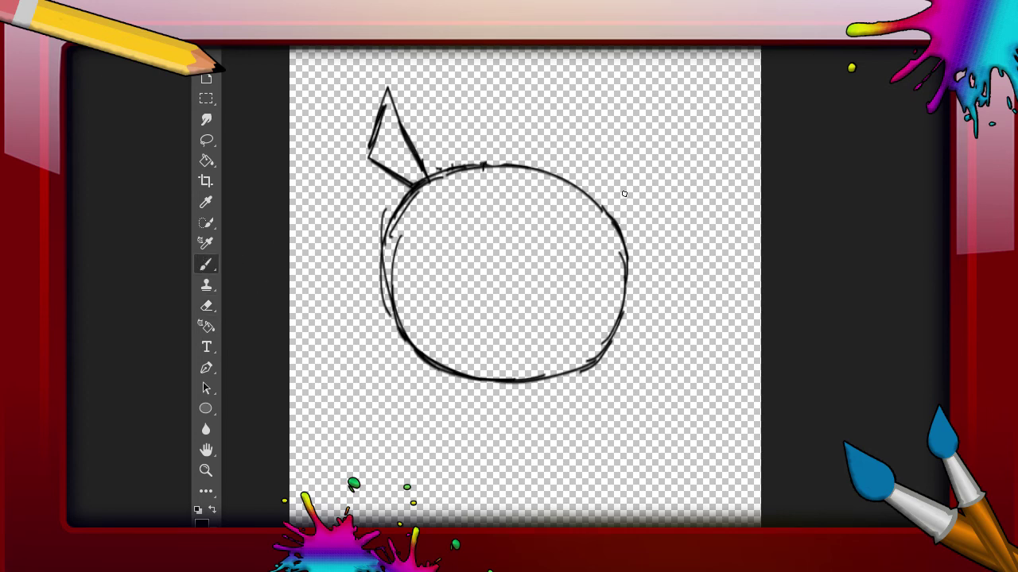
mouse_move(585, 194)
left_mouse_down()
mouse_move(631, 111)
mouse_move(642, 142)
mouse_move(631, 109)
left_mouse_up()
mouse_move(602, 208)
left_mouse_down()
mouse_move(646, 168)
mouse_move(642, 155)
mouse_move(647, 178)
mouse_move(607, 194)
left_mouse_up()
- Darken and thicken both ears' edges, then draw a small curled loop above the head
left_click_drag(373, 145, 367, 156)
mouse_move(636, 110)
left_mouse_down()
mouse_move(634, 99)
mouse_move(645, 141)
left_mouse_up()
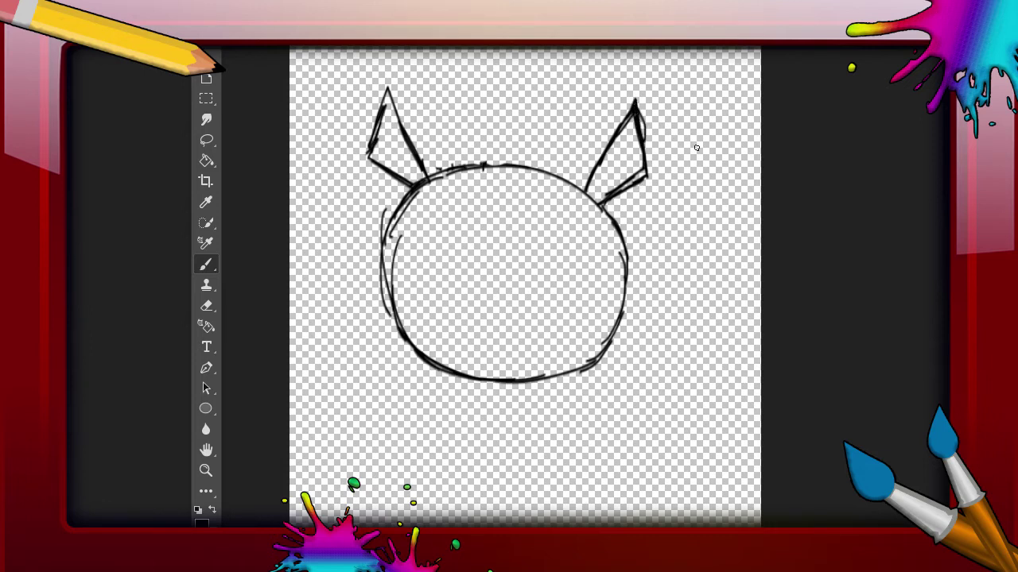
left_click_drag(638, 106, 644, 173)
left_click_drag(375, 135, 392, 85)
left_click_drag(581, 186, 590, 171)
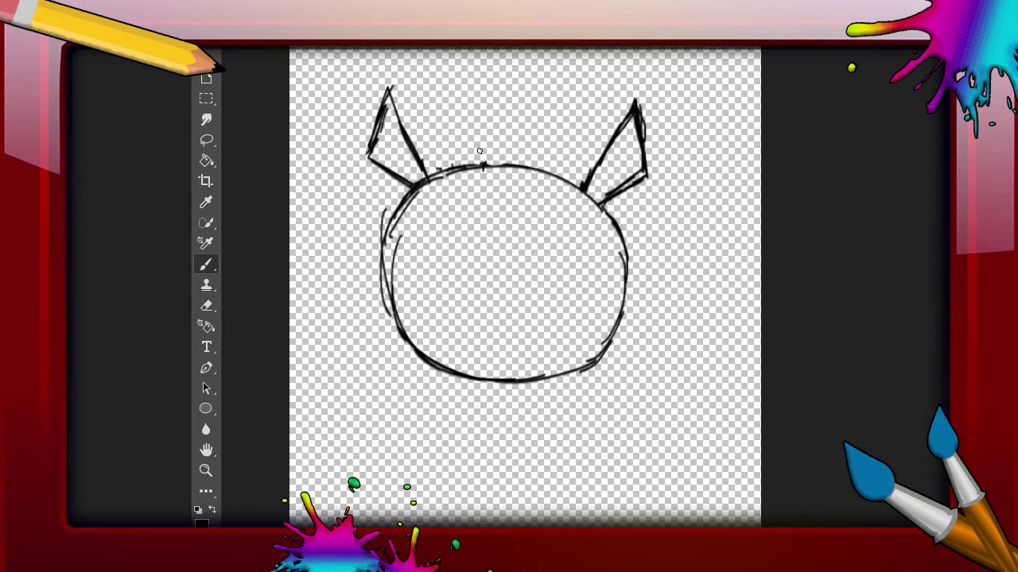
left_click_drag(481, 166, 542, 109)
left_click_drag(525, 160, 545, 157)
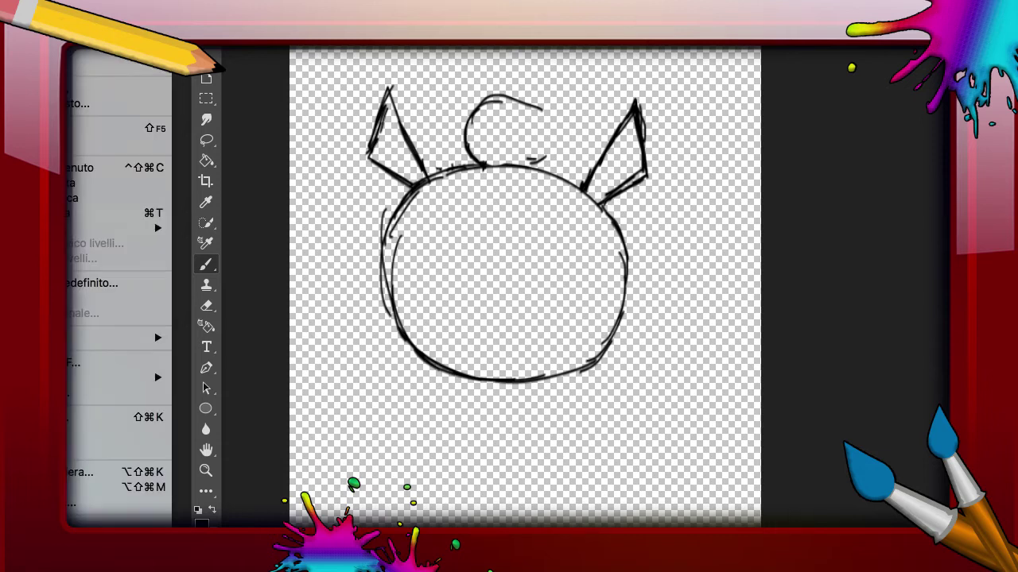
- Undo the short stroke and erase the small loop above the circle
key("ctrl+z")
key("ctrl+z")
left_click(212, 309)
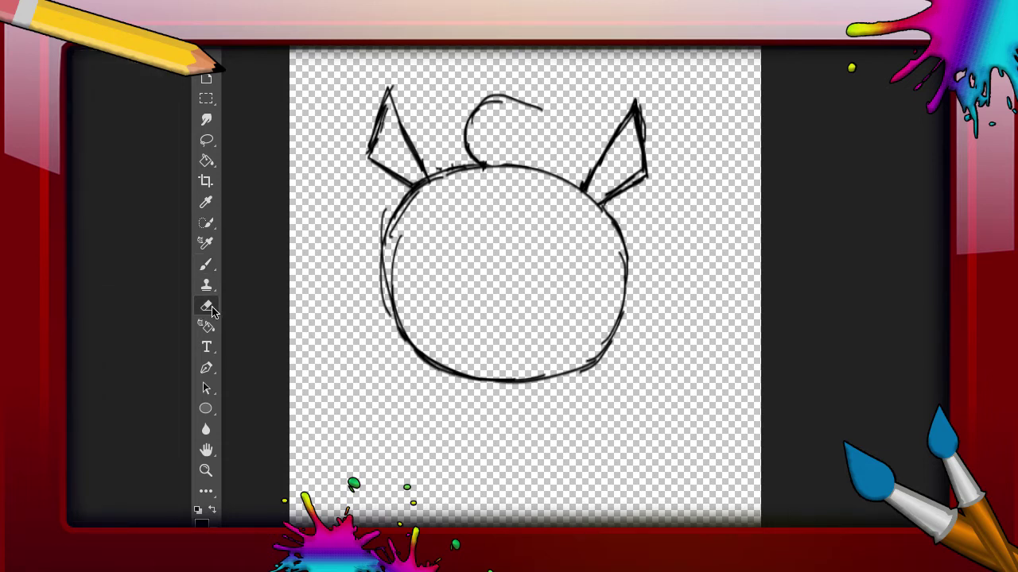
mouse_move(484, 124)
left_mouse_down()
mouse_move(472, 141)
mouse_move(474, 106)
mouse_move(547, 109)
left_mouse_up()
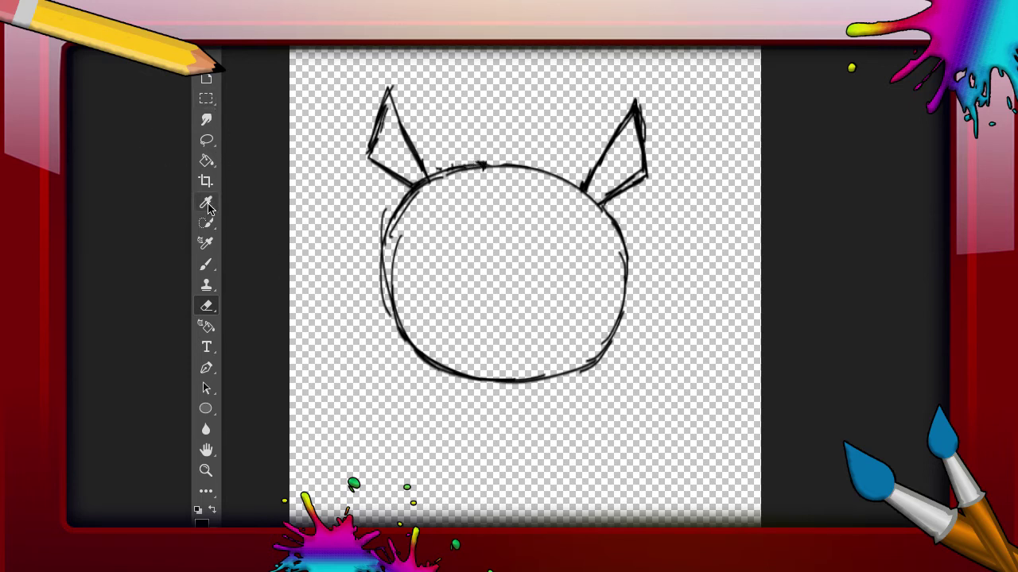
left_click(206, 264)
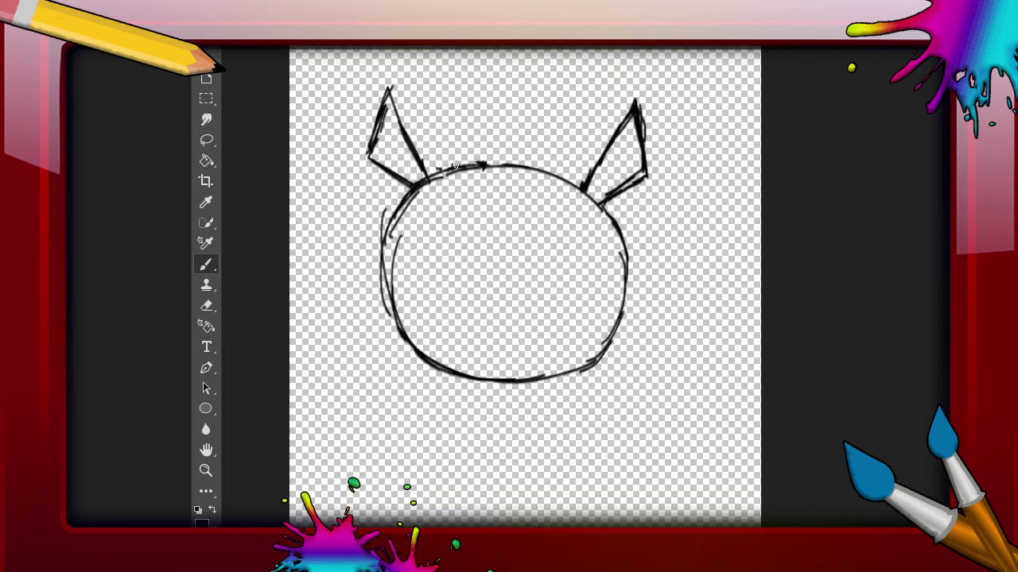
- Brush an oval head over the circle's top between the ears, erasing the body arc inside it
mouse_move(451, 167)
left_mouse_down()
mouse_move(477, 119)
mouse_move(495, 111)
mouse_move(543, 125)
mouse_move(572, 180)
left_mouse_up()
left_click_drag(549, 116, 570, 150)
mouse_move(464, 201)
left_mouse_down()
mouse_move(451, 179)
mouse_move(477, 205)
mouse_move(525, 217)
mouse_move(569, 178)
left_mouse_up()
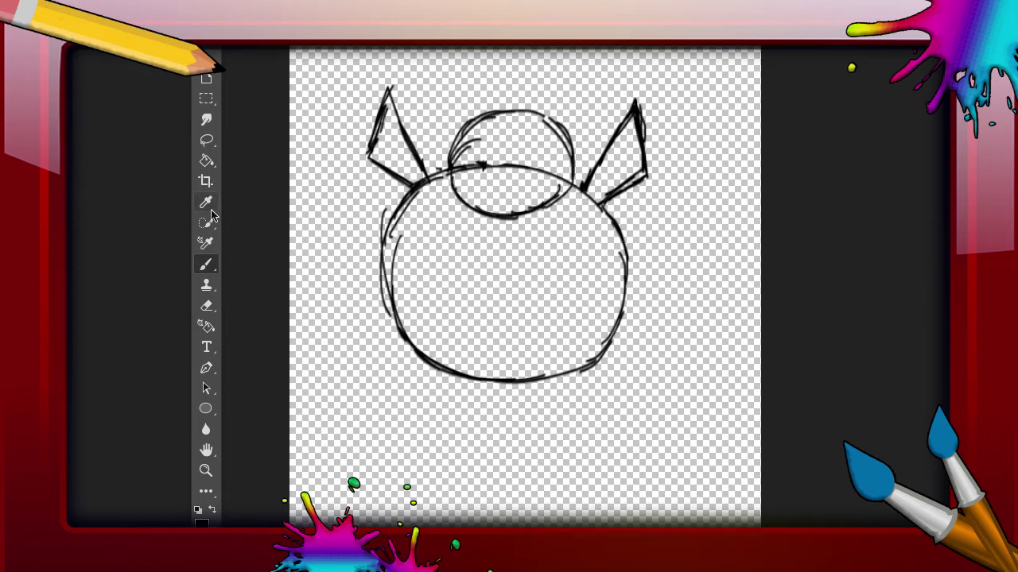
left_click(206, 306)
mouse_move(477, 154)
left_mouse_down()
mouse_move(477, 177)
mouse_move(504, 164)
mouse_move(557, 167)
left_mouse_up()
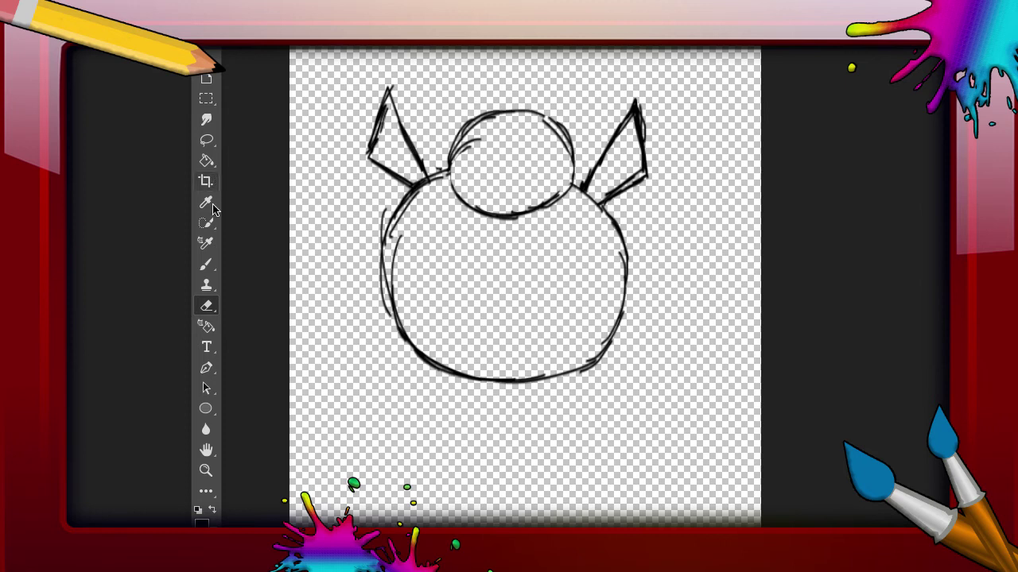
- Add a short inner edge at the left ear's tip, undoing two stray strokes
left_click(206, 267)
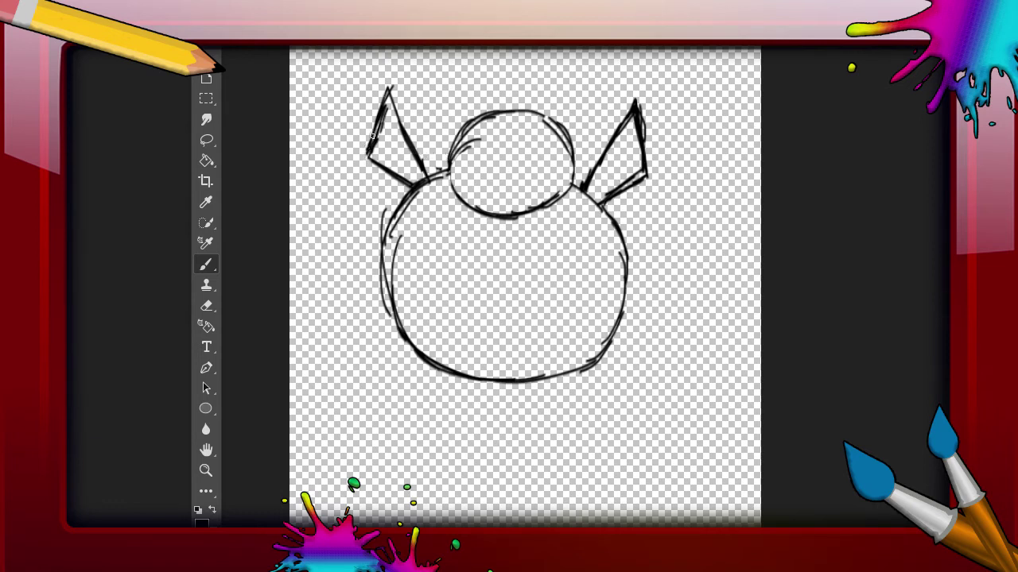
left_click_drag(365, 148, 373, 140)
left_click_drag(368, 155, 405, 102)
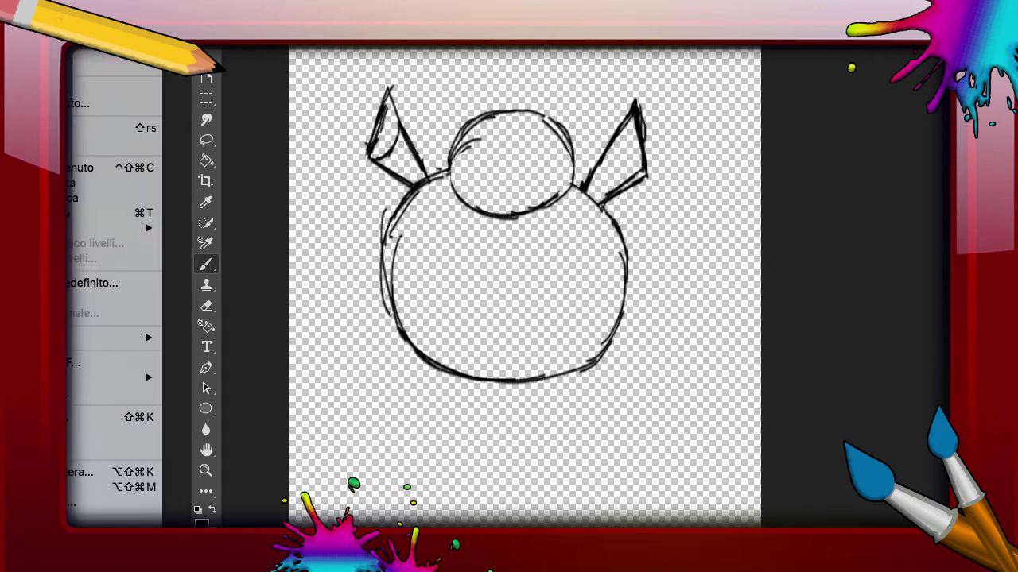
key("ctrl+z")
key("ctrl+z")
key("ctrl+z")
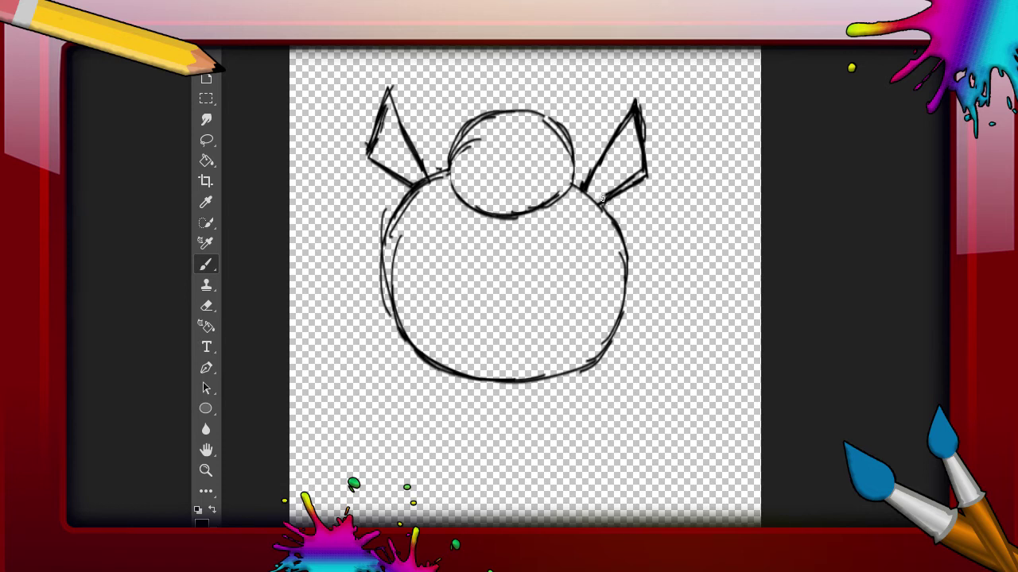
key("ctrl+z")
left_click_drag(389, 86, 412, 104)
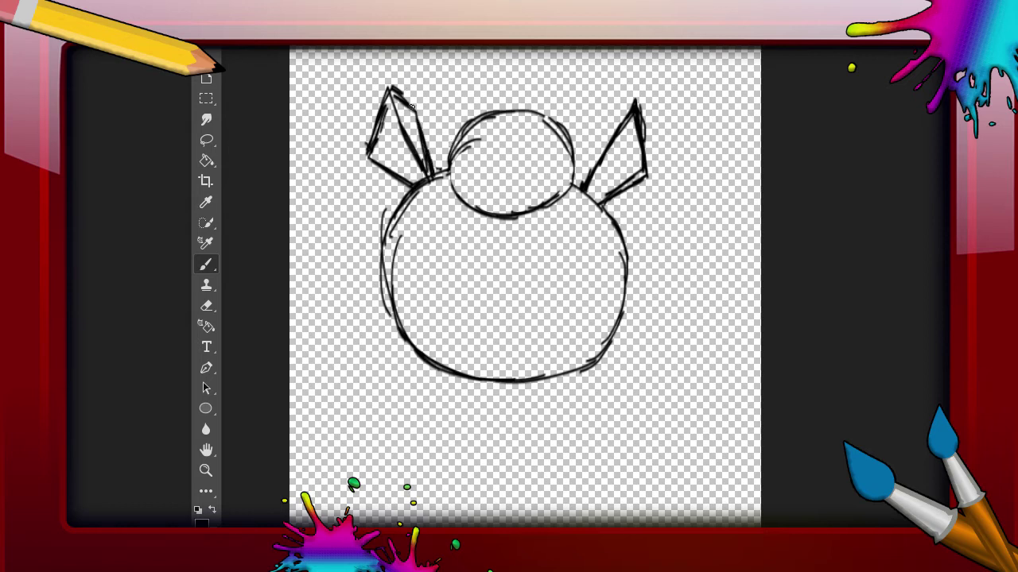
- Draw a second inner edge along the right ear and reinforce the body's left outline
left_click_drag(635, 103, 621, 109)
left_click_drag(586, 147, 598, 113)
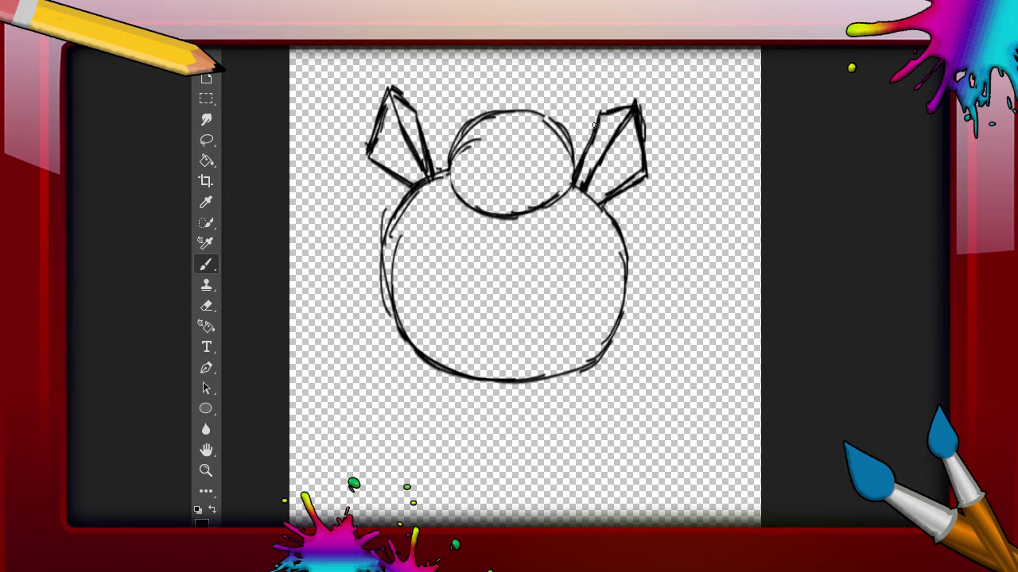
left_click_drag(598, 119, 585, 151)
left_click_drag(384, 290, 395, 332)
left_click_drag(384, 280, 413, 348)
- Draw a tall slanted rectangle below the head with a diagonal line at its bottom-left corner
mouse_move(482, 208)
left_mouse_down()
mouse_move(455, 274)
mouse_move(503, 302)
mouse_move(527, 221)
left_mouse_up()
left_click_drag(501, 301, 530, 211)
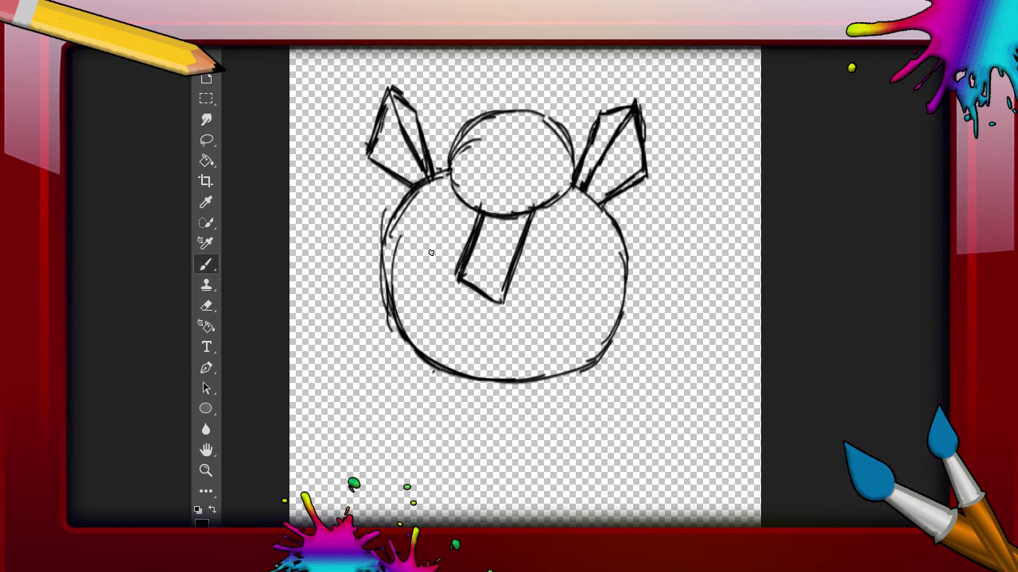
left_click_drag(443, 247, 457, 273)
left_click_drag(443, 246, 469, 206)
mouse_move(503, 303)
left_mouse_down()
mouse_move(534, 289)
mouse_move(549, 239)
left_mouse_up()
left_click_drag(534, 283, 556, 205)
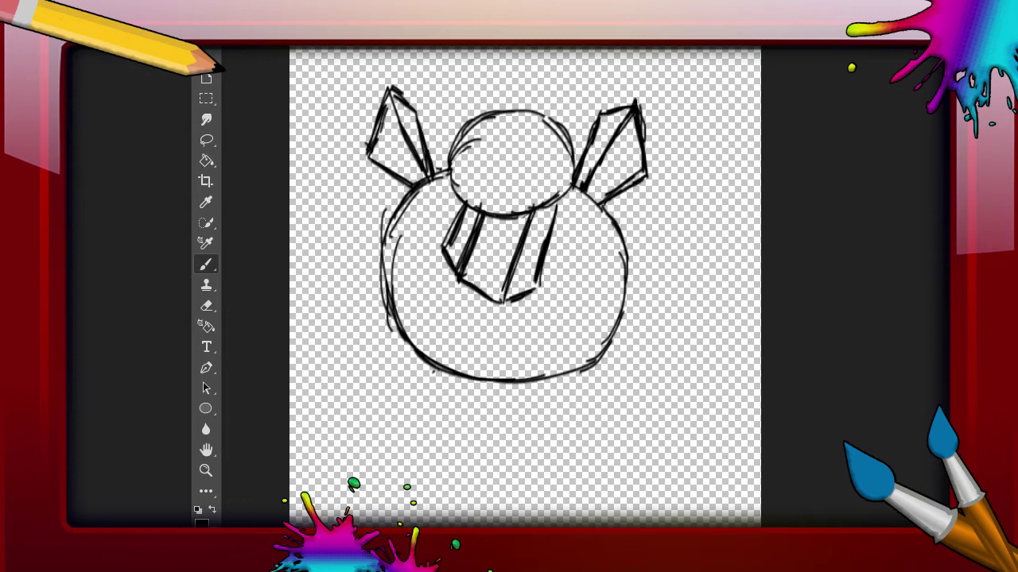
- Undo two extra strokes, thicken the band's lower edges, and erase stray lines inside the lower box
key("ctrl+z")
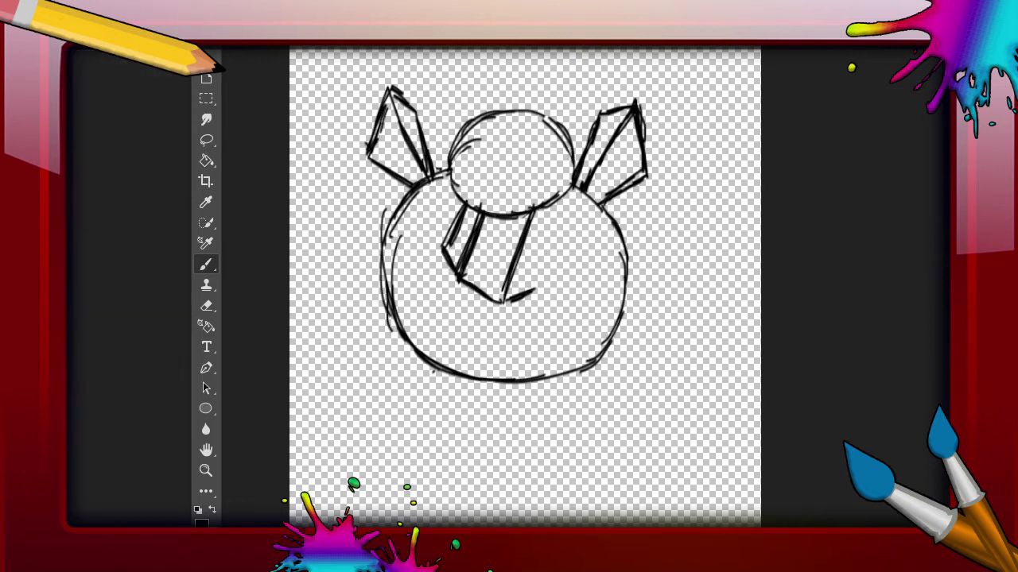
key("ctrl+z")
mouse_move(502, 299)
left_mouse_down()
mouse_move(485, 268)
mouse_move(512, 209)
left_mouse_up()
mouse_move(444, 244)
left_mouse_down()
mouse_move(487, 269)
mouse_move(499, 302)
left_mouse_up()
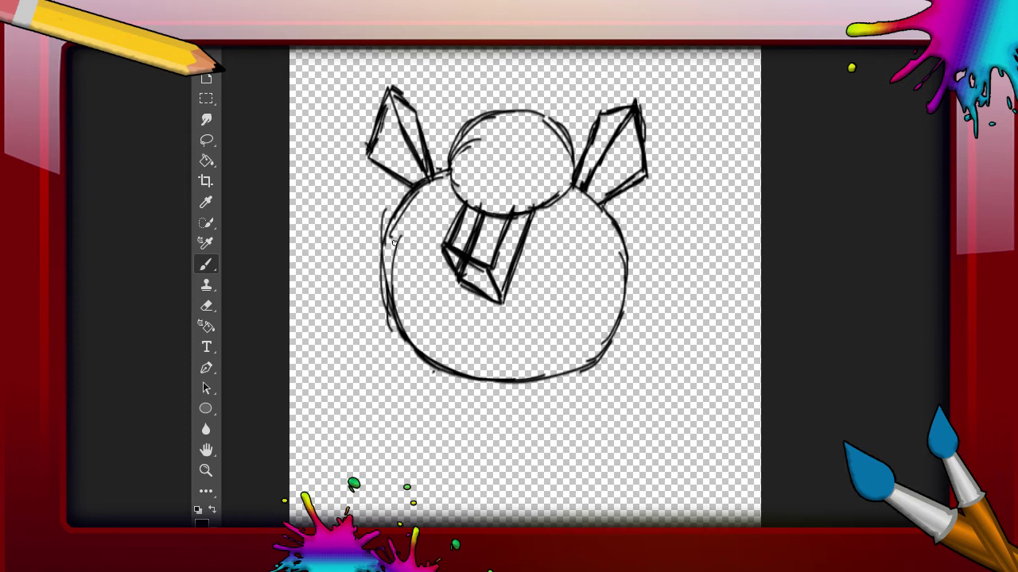
left_click(206, 306)
left_click_drag(472, 267, 438, 268)
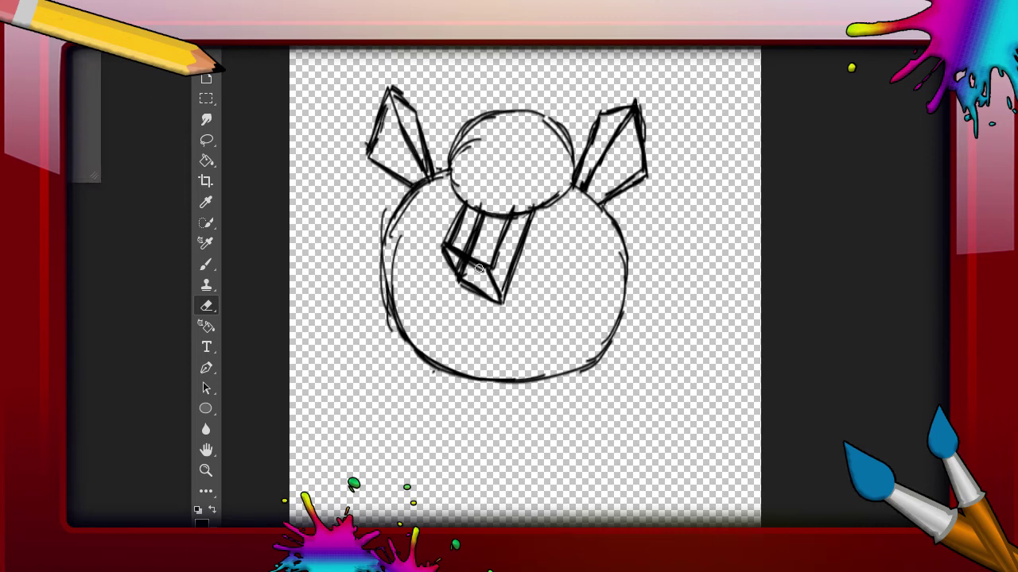
left_click_drag(469, 274, 455, 248)
- Draw a divider line down the lower box and a curve off the tie's tip, partly erasing it
key("b")
left_click_drag(485, 209, 467, 266)
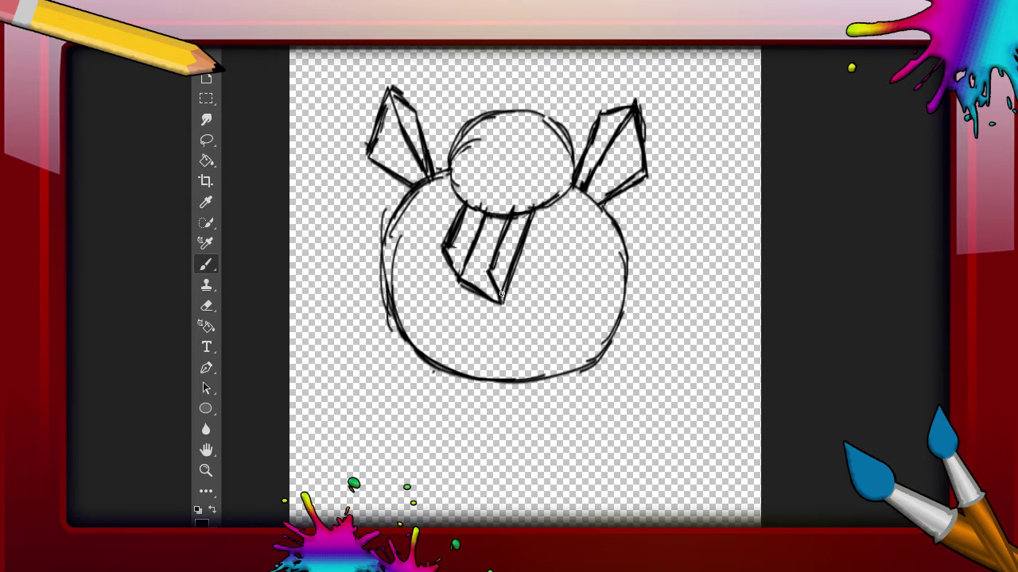
left_click_drag(504, 300, 548, 280)
left_click(216, 305)
mouse_move(490, 307)
left_mouse_down()
mouse_move(535, 275)
mouse_move(548, 283)
left_mouse_up()
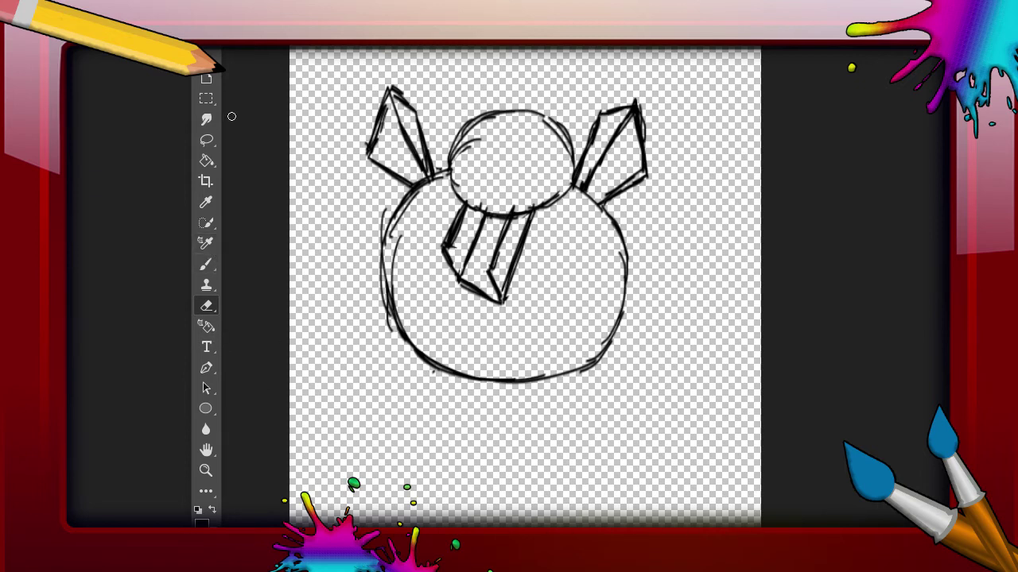
- Redraw the curve and sketch right-edge lines, then undo the latest strokes via Edit > Undo
left_click(214, 265)
left_click_drag(503, 300, 552, 314)
left_click_drag(539, 211, 544, 303)
mouse_move(532, 245)
left_mouse_down()
mouse_move(549, 307)
mouse_move(539, 227)
left_mouse_up()
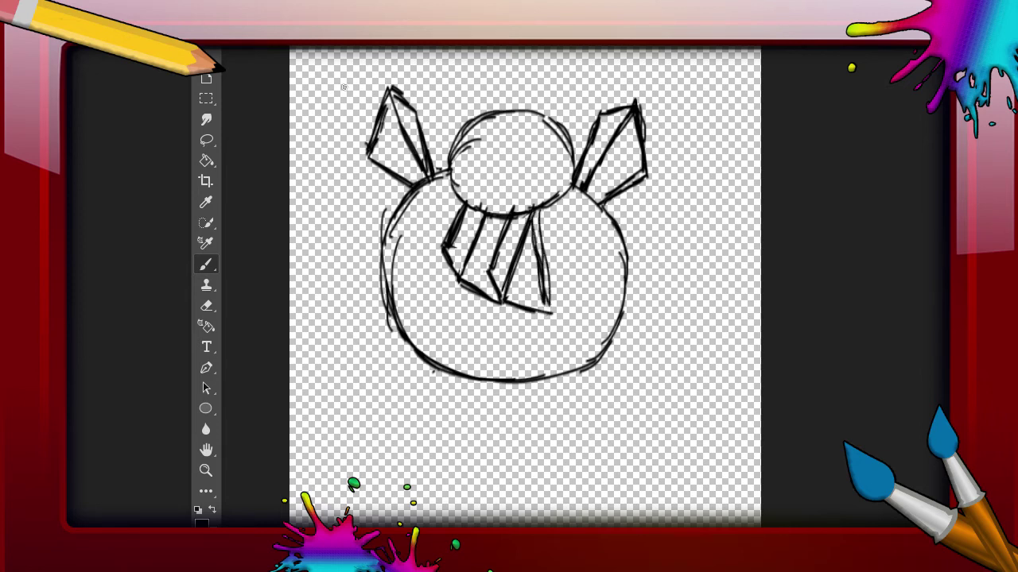
left_click(87, 42)
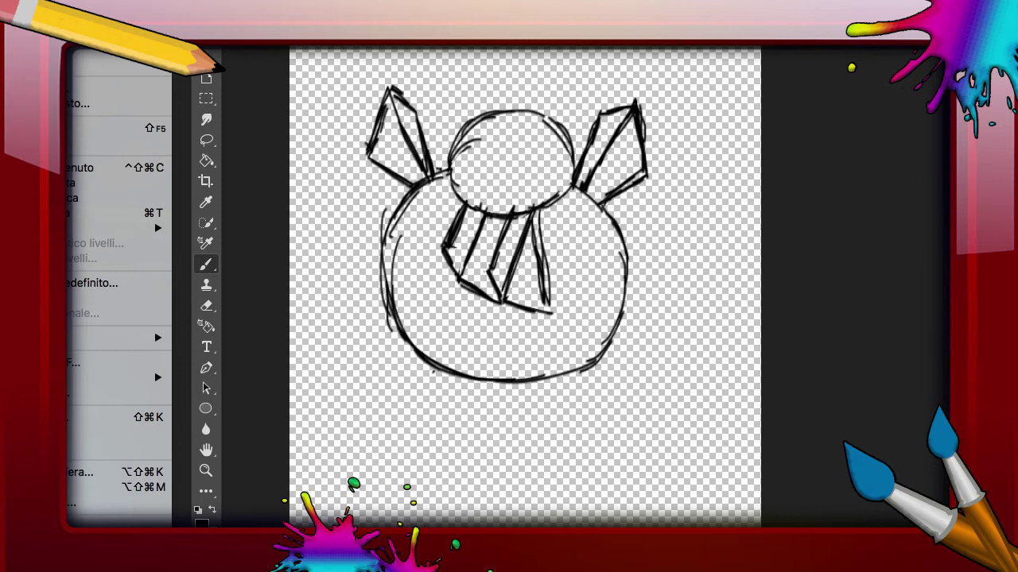
left_click(92, 32)
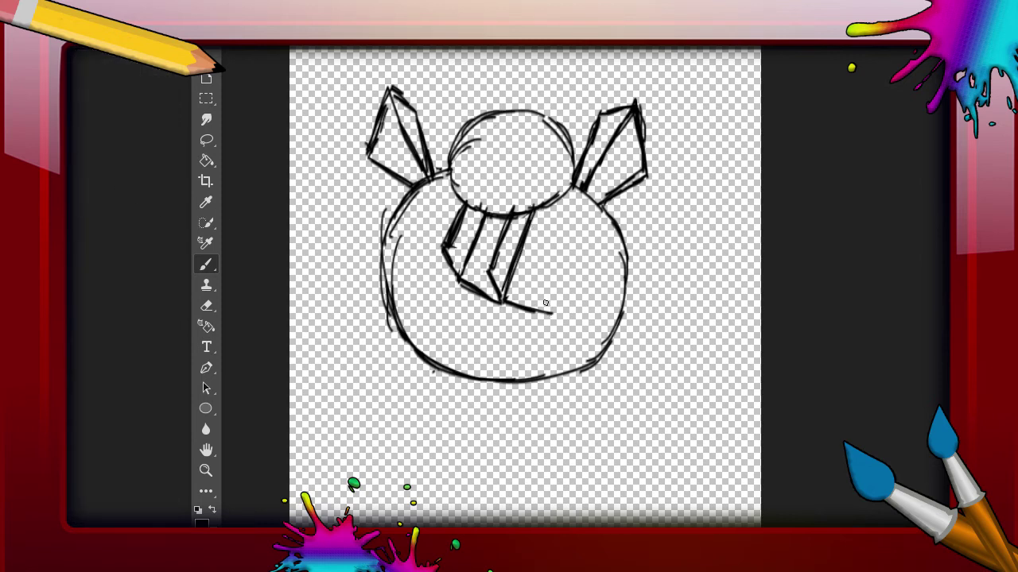
- Erase the short curve, then draw a stroke up-right from the tip and lines along the tie's right side
key("e")
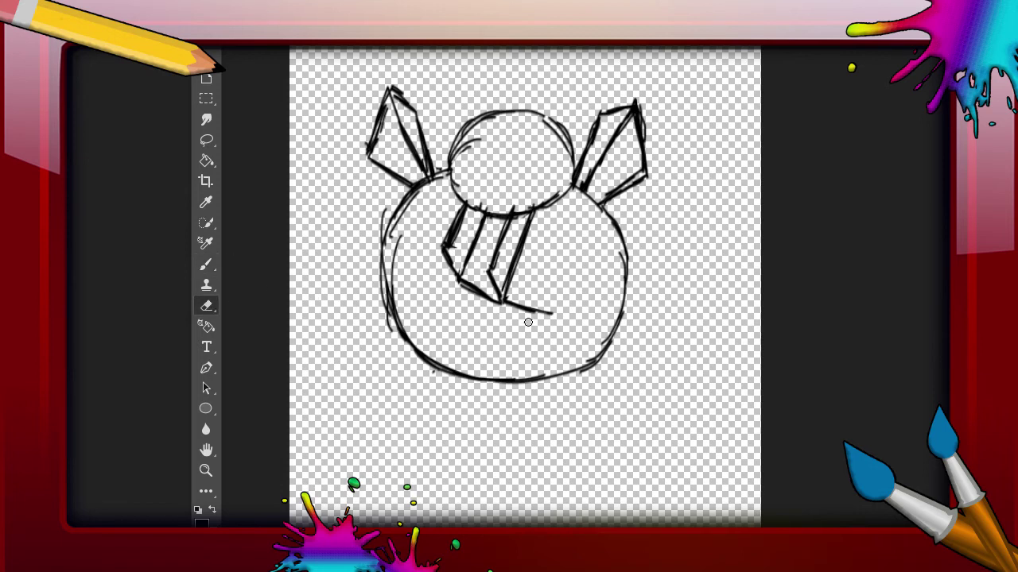
left_click_drag(513, 304, 555, 315)
left_click(207, 272)
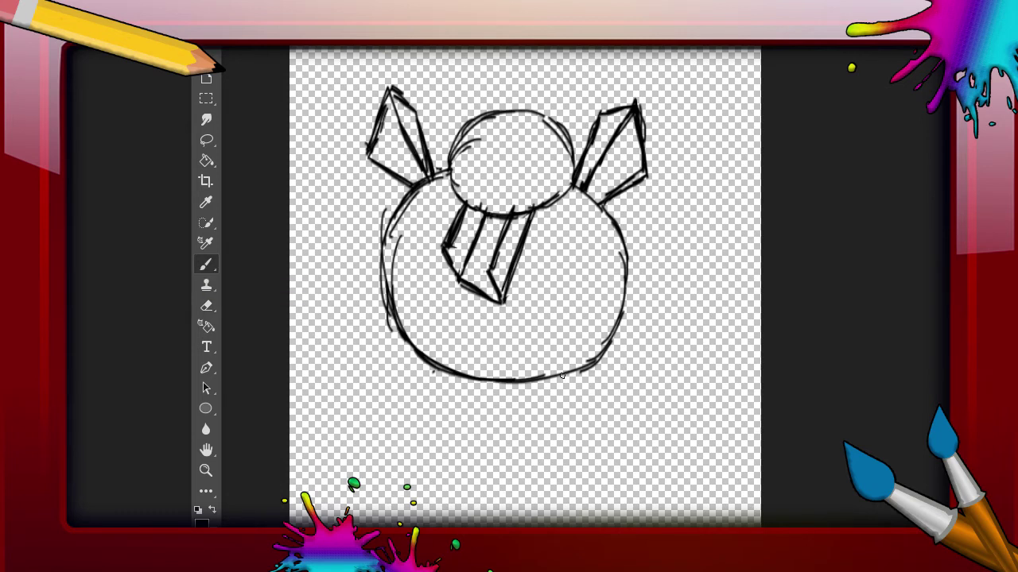
left_click_drag(503, 300, 541, 279)
left_click_drag(530, 216, 539, 272)
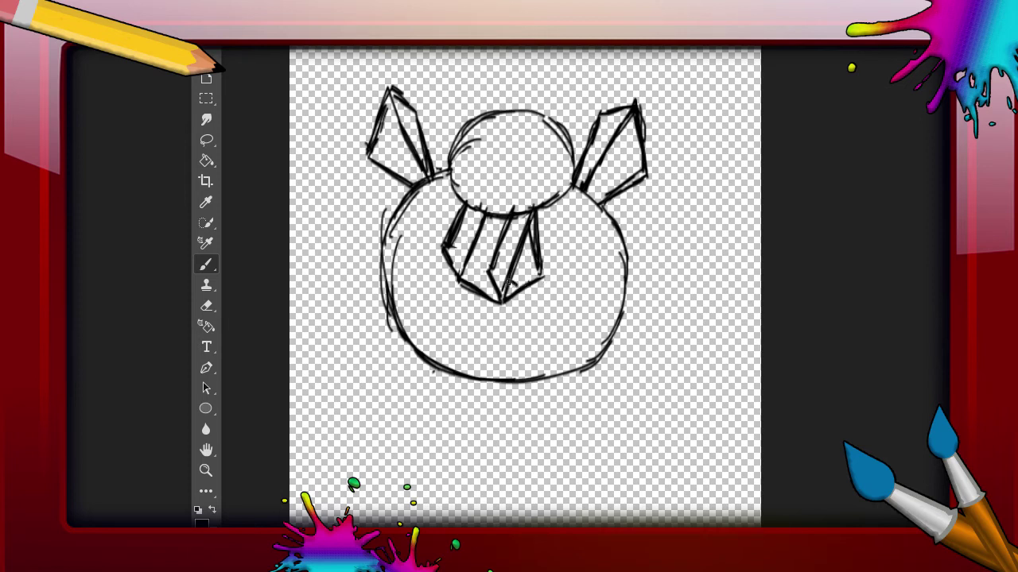
- Retrace the tie's right edge with short strokes down to its lower-right tip
left_click_drag(510, 283, 547, 271)
left_click_drag(549, 283, 543, 265)
mouse_move(543, 221)
left_mouse_down()
mouse_move(547, 283)
mouse_move(542, 221)
left_mouse_up()
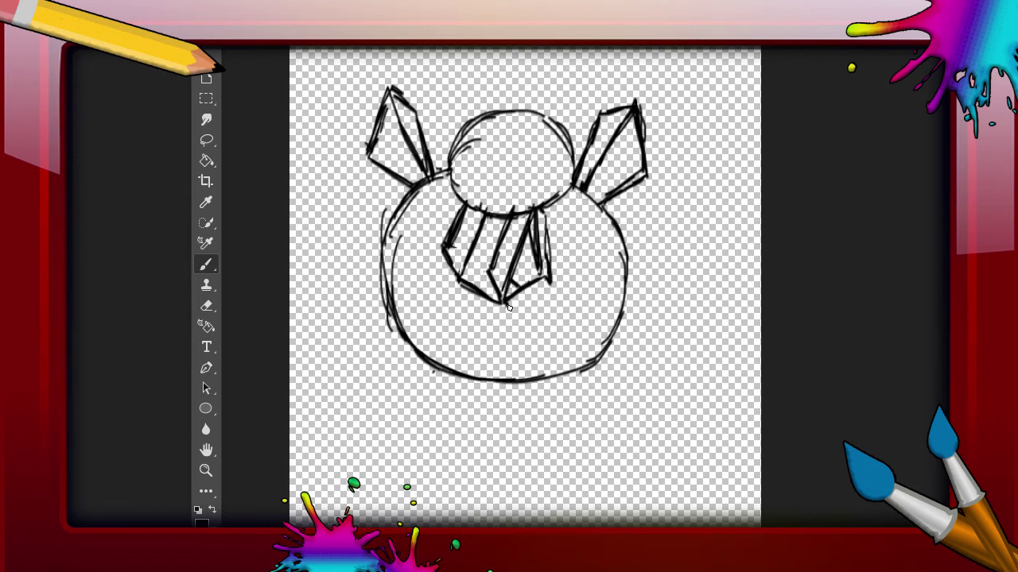
mouse_move(519, 295)
left_mouse_down()
mouse_move(537, 286)
mouse_move(514, 308)
mouse_move(548, 281)
left_mouse_up()
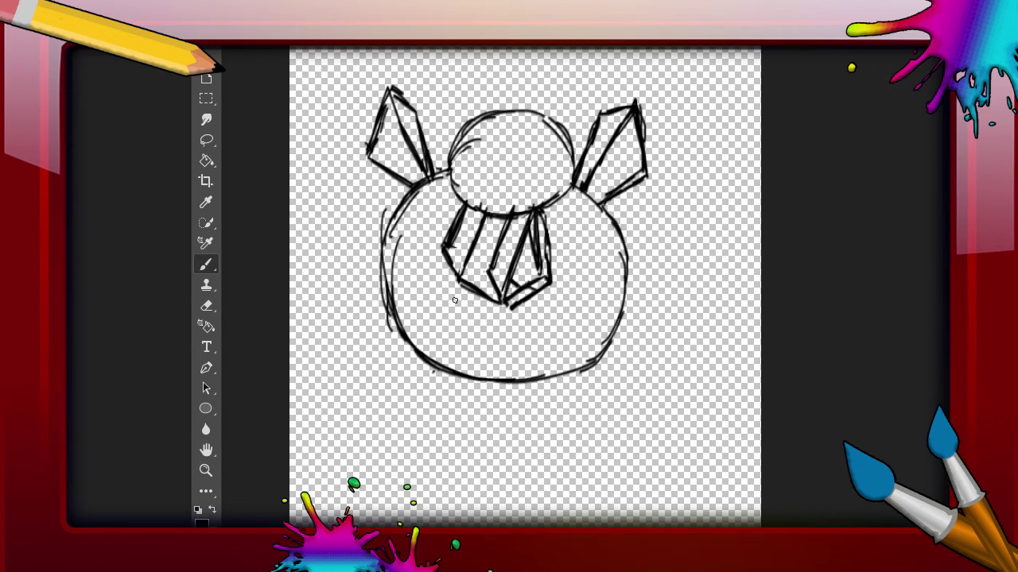
- Erase the tie's lower lines and redraw its bottom edge
left_click(206, 306)
left_click_drag(464, 295, 493, 299)
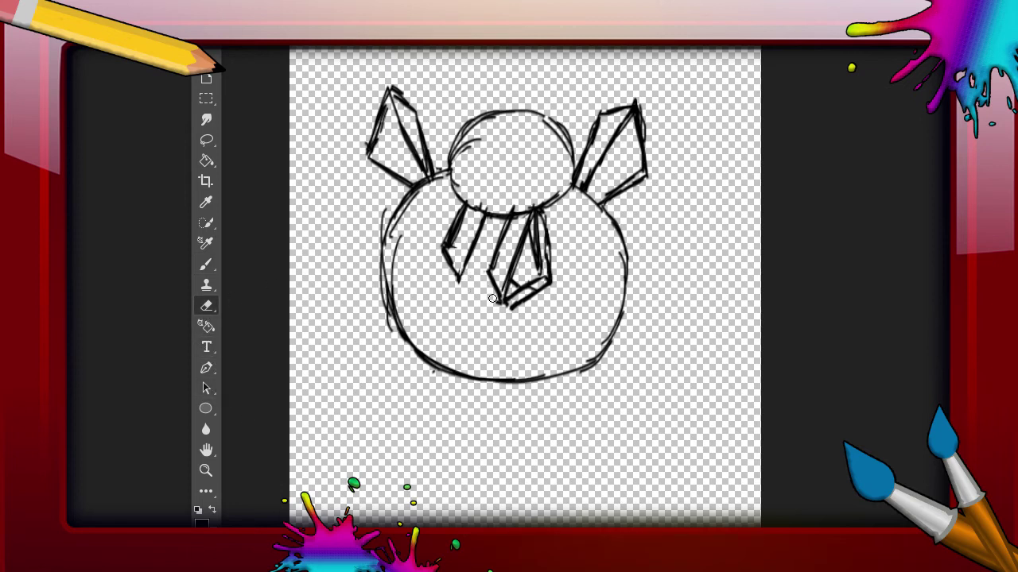
left_click(205, 263)
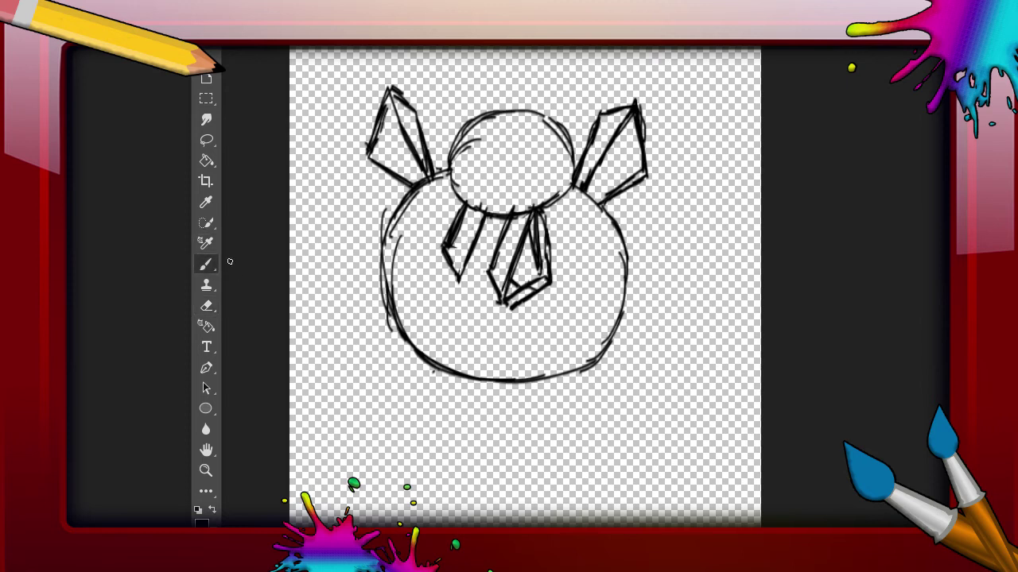
mouse_move(455, 294)
left_mouse_down()
mouse_move(494, 299)
mouse_move(483, 296)
left_mouse_up()
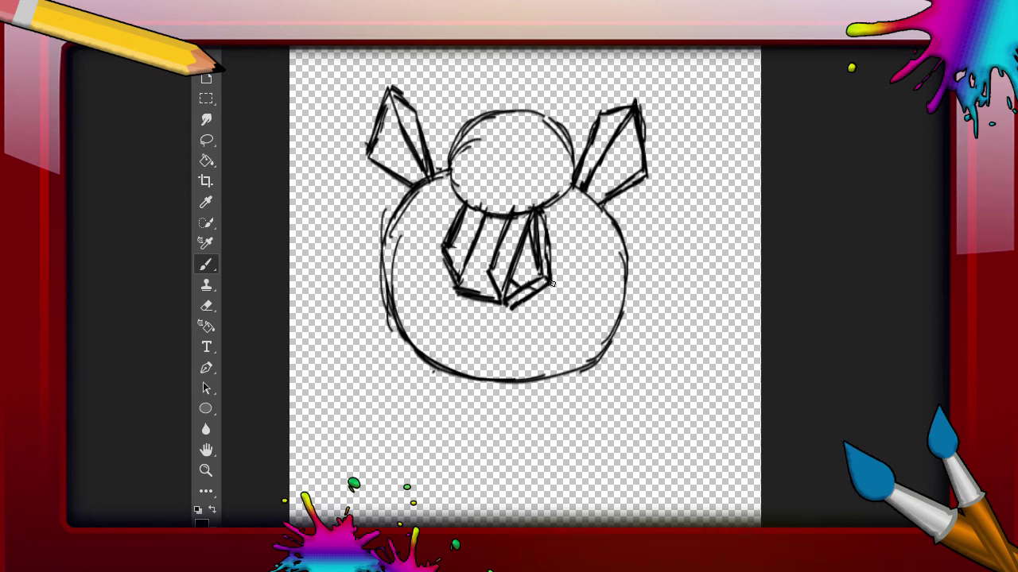
- Extend a short stroke up-right from the tie's lower-right corner, trimming its tail twice
left_click_drag(550, 280, 575, 296)
left_click(207, 309)
left_click_drag(561, 289, 574, 297)
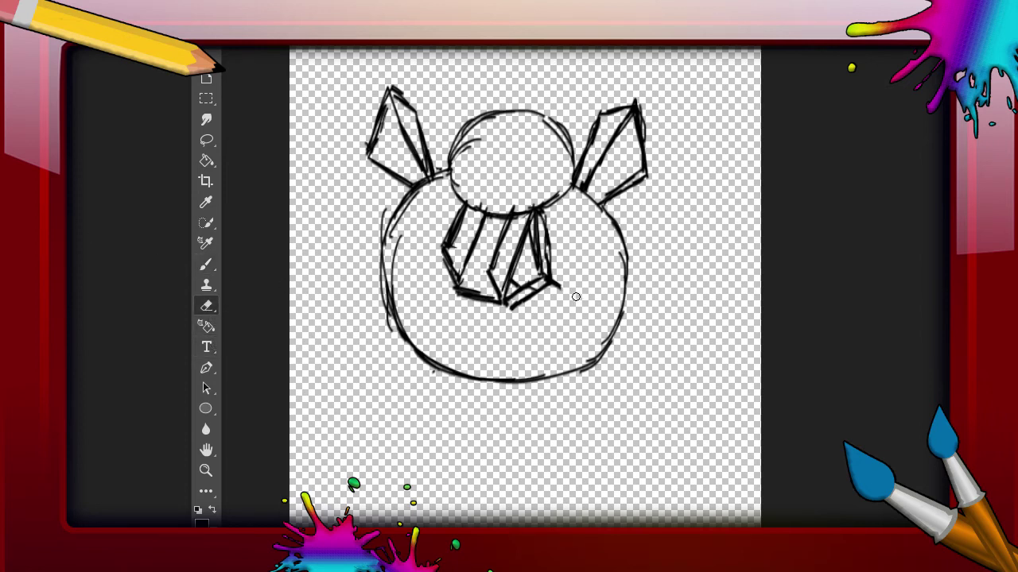
left_click(206, 263)
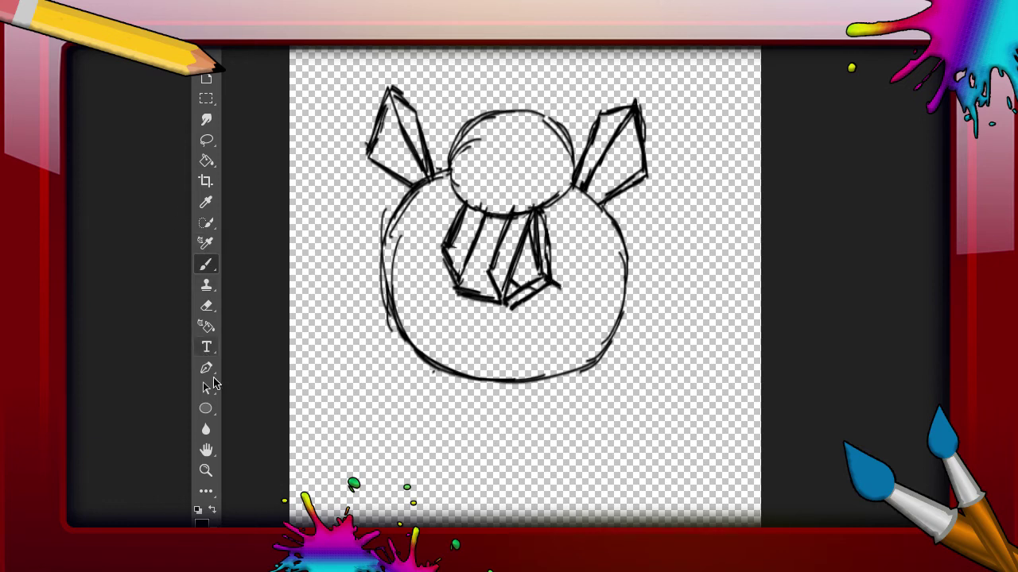
left_click(211, 308)
left_click_drag(560, 288, 553, 282)
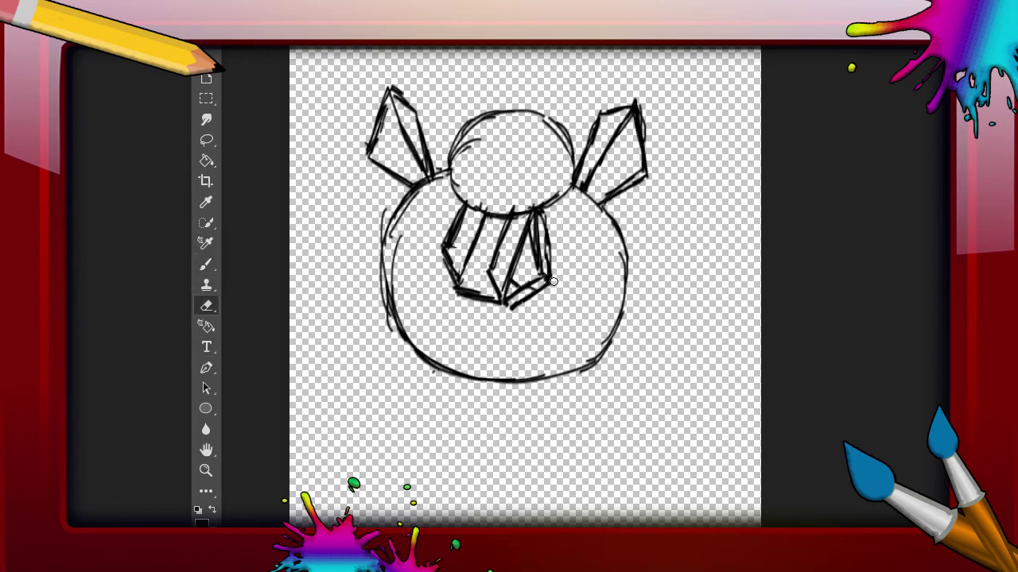
left_click(205, 267)
left_click_drag(550, 280, 579, 266)
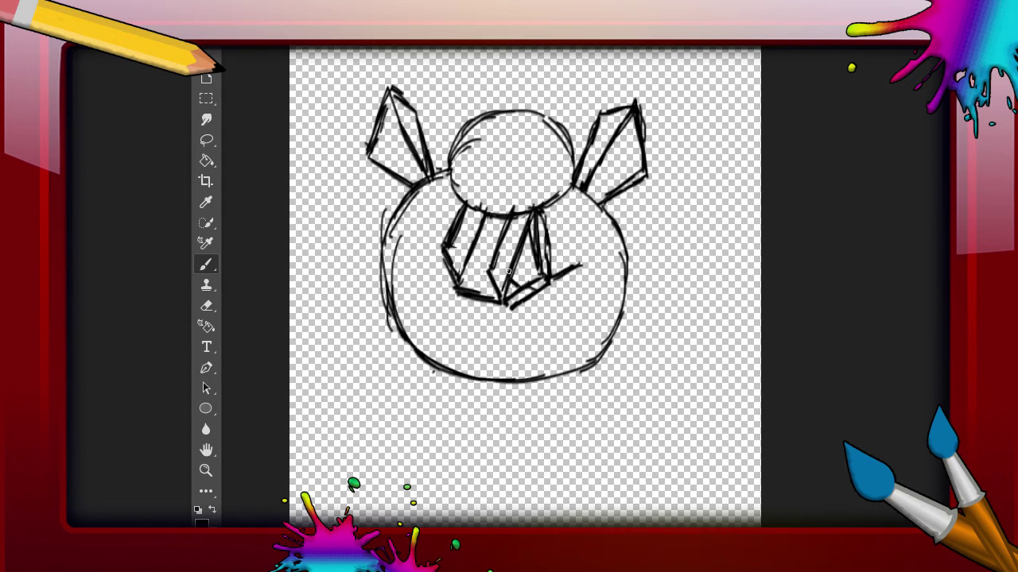
- Sketch a triangular wedge on the collar's right and add two lines beneath the collar
mouse_move(547, 218)
left_mouse_down()
mouse_move(580, 265)
mouse_move(545, 219)
mouse_move(570, 251)
left_mouse_up()
left_click(206, 306)
mouse_move(560, 237)
left_mouse_down()
mouse_move(567, 247)
mouse_move(550, 224)
left_mouse_up()
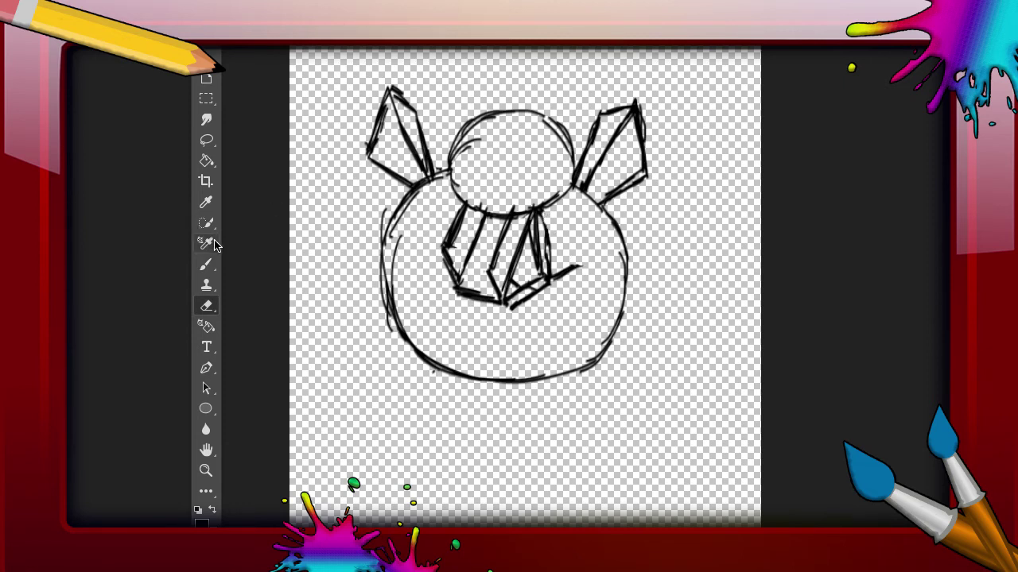
left_click(206, 264)
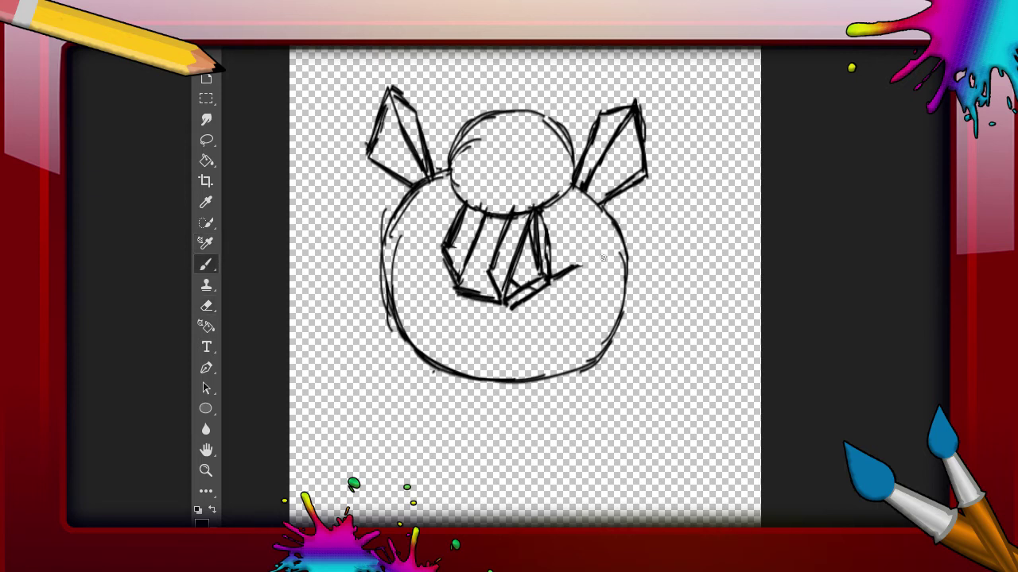
left_click_drag(546, 270, 588, 265)
left_click_drag(584, 271, 574, 267)
key("ctrl+z")
left_click_drag(453, 303, 501, 312)
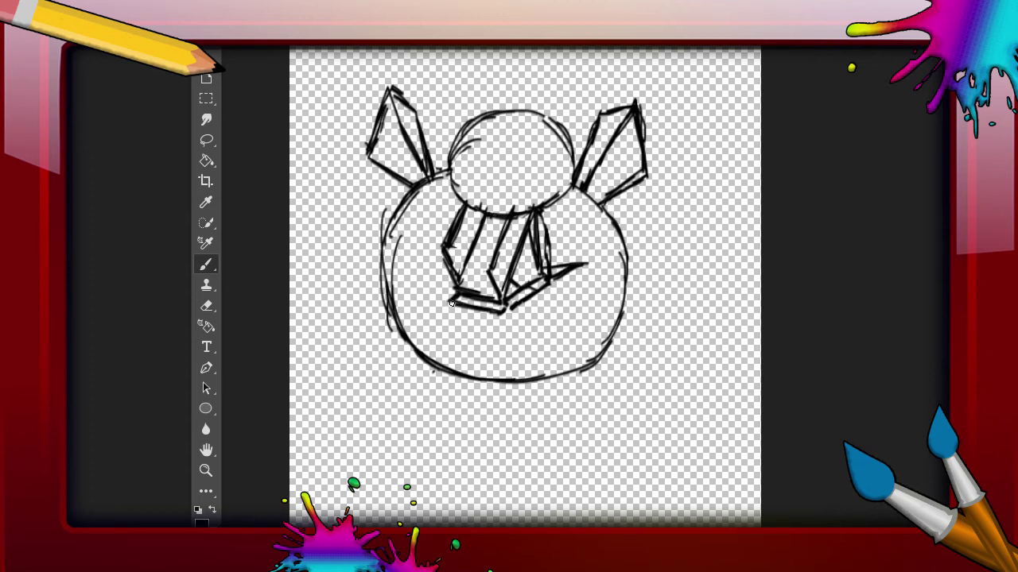
mouse_move(501, 318)
left_mouse_down()
mouse_move(494, 330)
mouse_move(451, 326)
mouse_move(480, 330)
mouse_move(461, 329)
left_mouse_up()
- Undo the stray strokes below the collar and draw the mouth's long top and lower edges
key("ctrl+z")
left_click(87, 40)
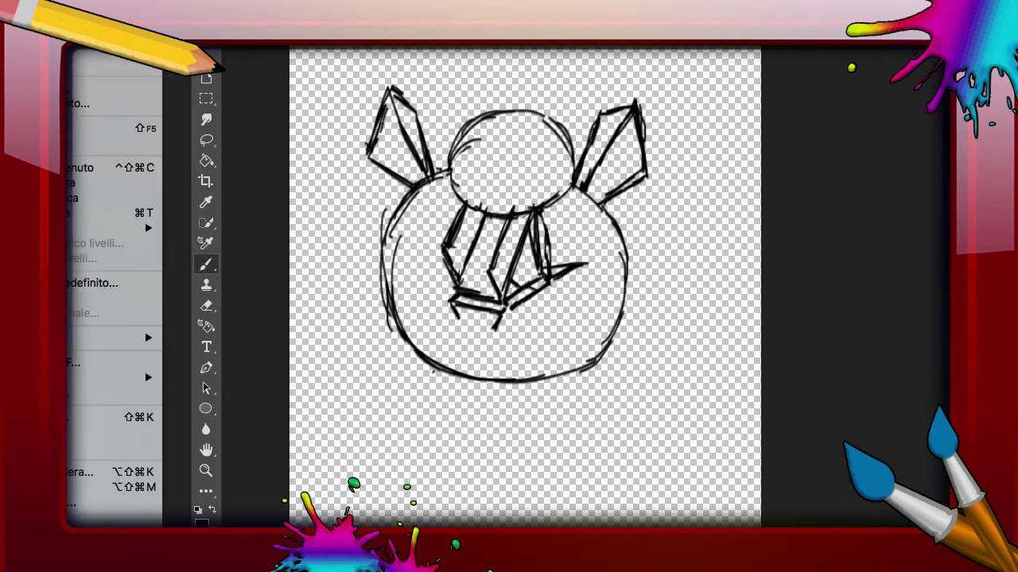
left_click(95, 62)
left_click_drag(425, 295, 547, 323)
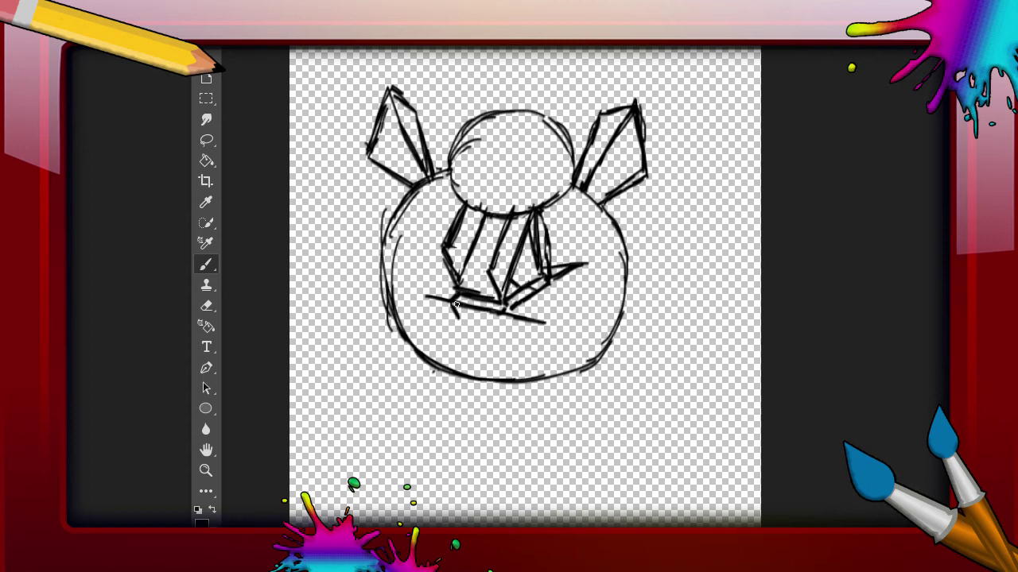
mouse_move(432, 301)
left_mouse_down()
mouse_move(454, 338)
mouse_move(494, 343)
mouse_move(545, 327)
left_mouse_up()
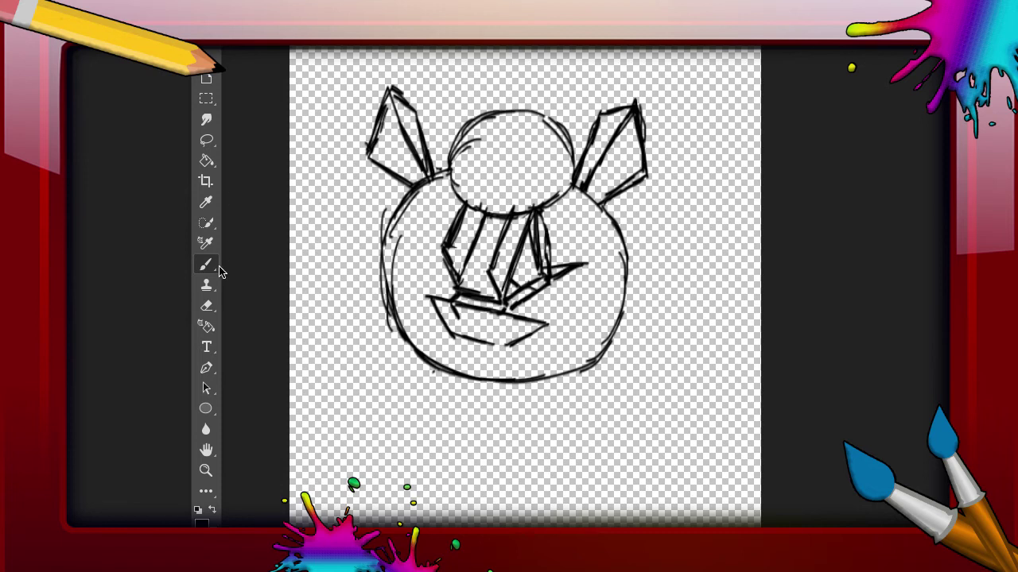
- Erase the mouth's left slanted line and redraw its left side and bottom
left_click(208, 307)
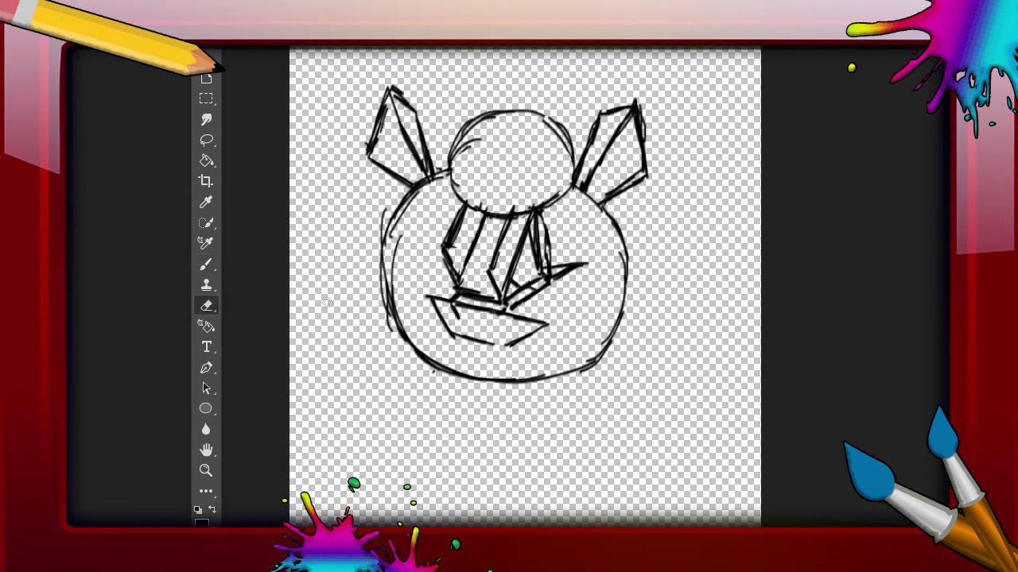
mouse_move(458, 318)
left_mouse_down()
mouse_move(447, 320)
mouse_move(436, 298)
mouse_move(465, 341)
left_mouse_up()
left_click(206, 264)
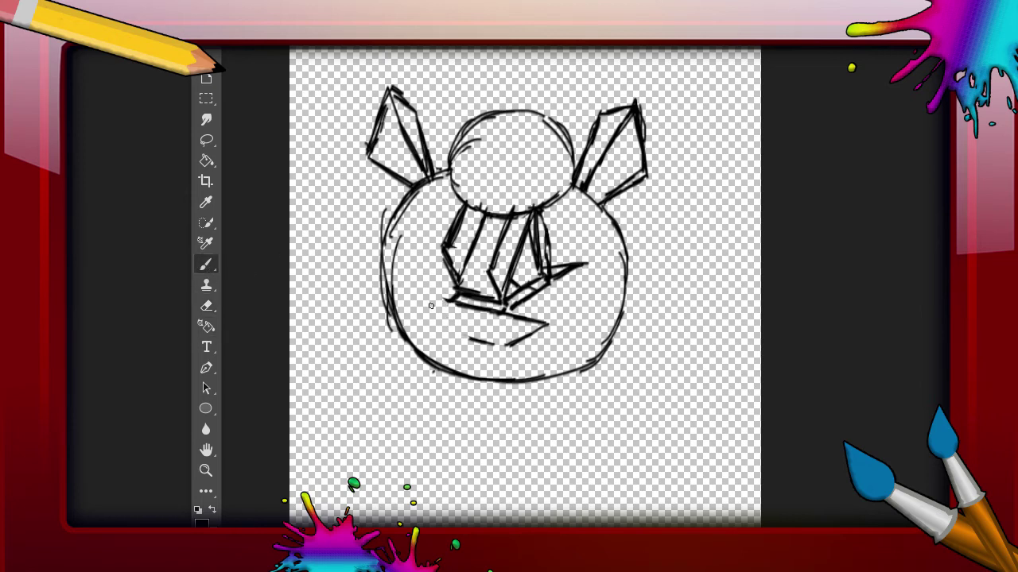
left_click_drag(442, 303, 499, 350)
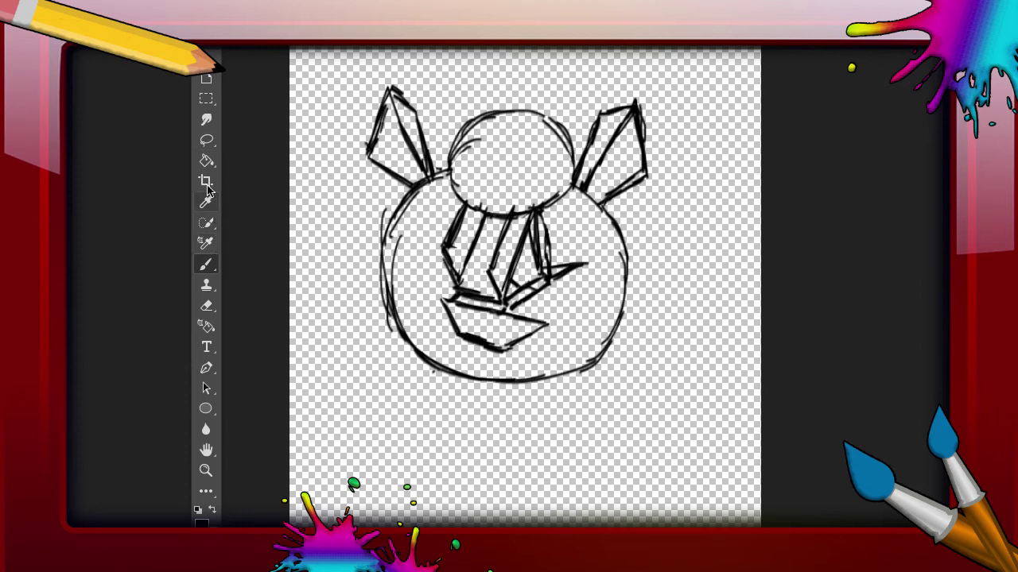
- Erase the old lower lip and redraw the mouth's bottom sweeping up to the right wedge
left_click(209, 306)
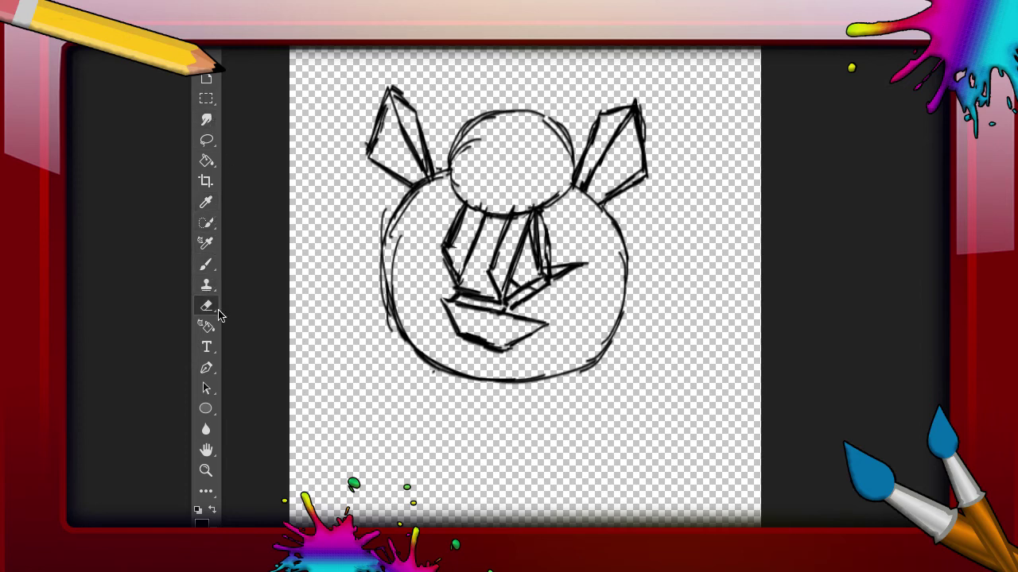
mouse_move(512, 325)
left_mouse_down()
mouse_move(524, 316)
mouse_move(517, 338)
mouse_move(537, 335)
left_mouse_up()
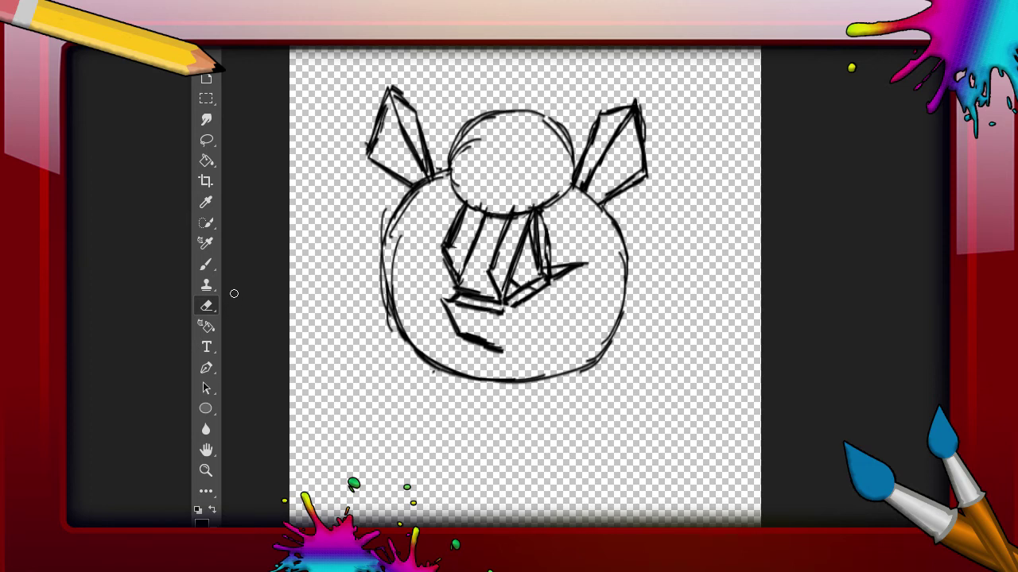
mouse_move(491, 340)
left_mouse_down()
mouse_move(500, 354)
mouse_move(450, 311)
left_mouse_up()
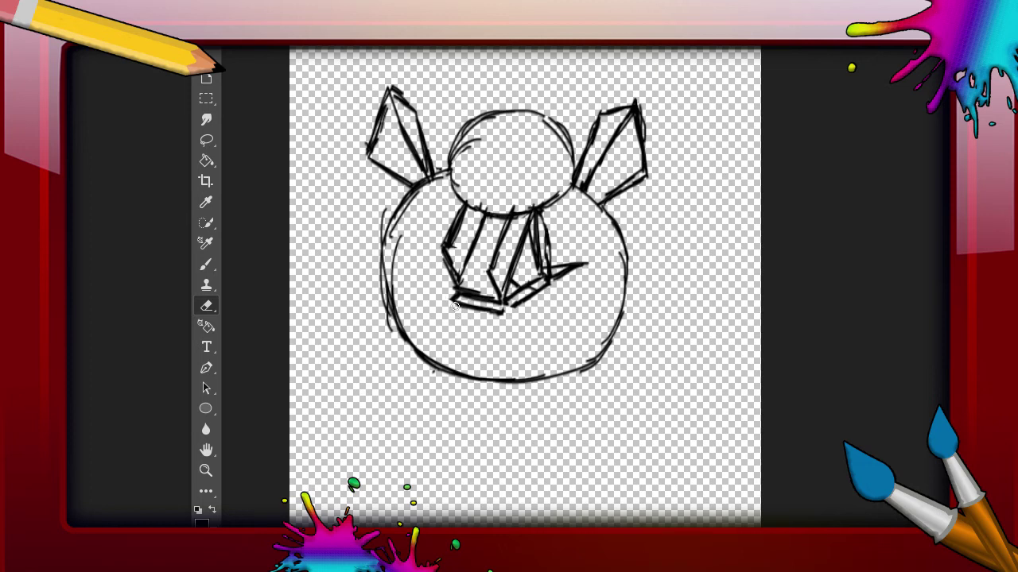
left_click(205, 264)
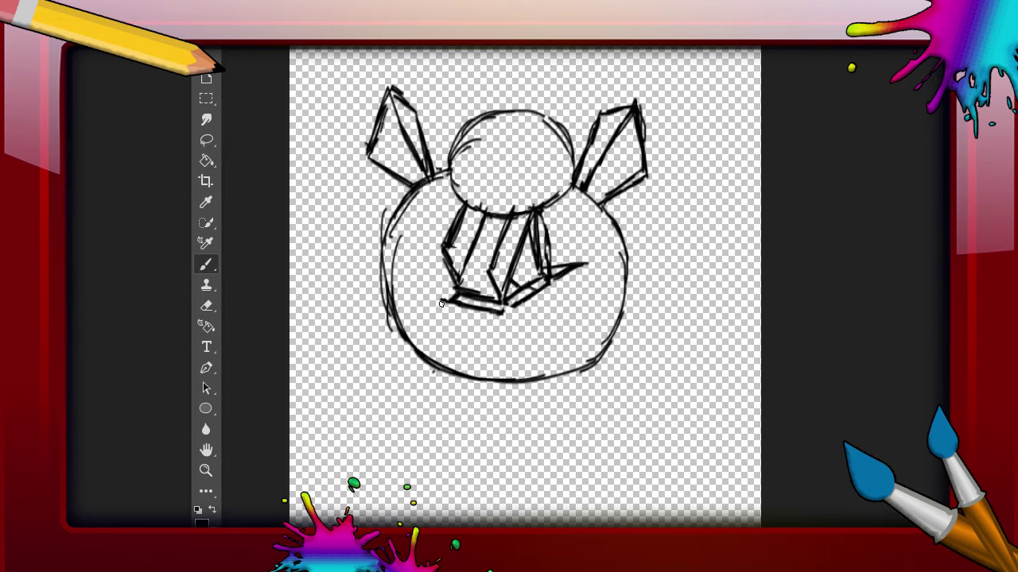
mouse_move(441, 302)
left_mouse_down()
mouse_move(478, 337)
mouse_move(538, 340)
mouse_move(587, 265)
left_mouse_up()
left_click_drag(539, 339, 574, 285)
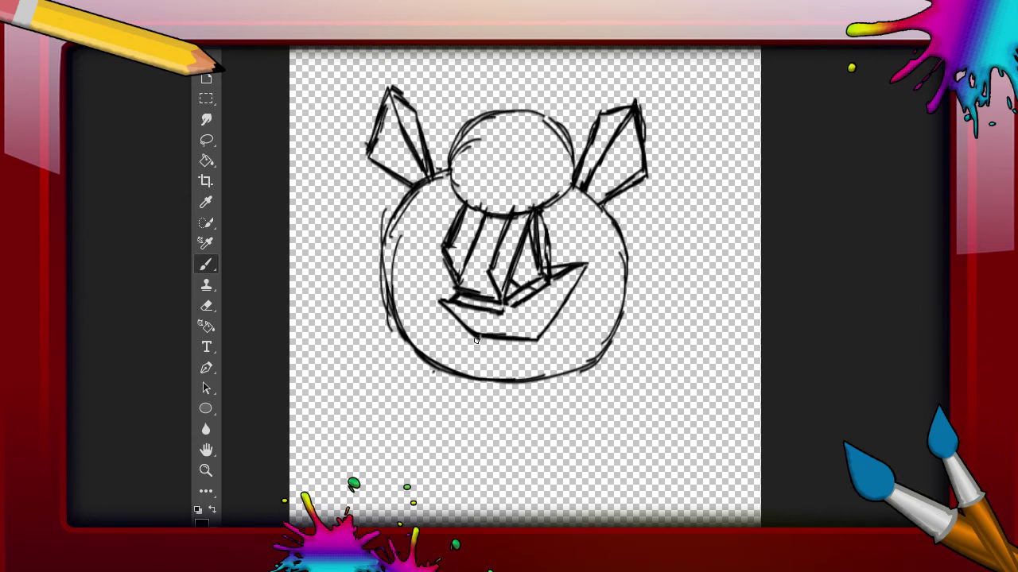
- Paint two small tooth strokes on the grin's bottom line, toggling undo/redo to compare
left_click_drag(480, 321, 484, 337)
left_click_drag(533, 327, 534, 340)
key("ctrl+z")
key("ctrl+z")
key("ctrl+shift+z")
key("ctrl+shift+z")
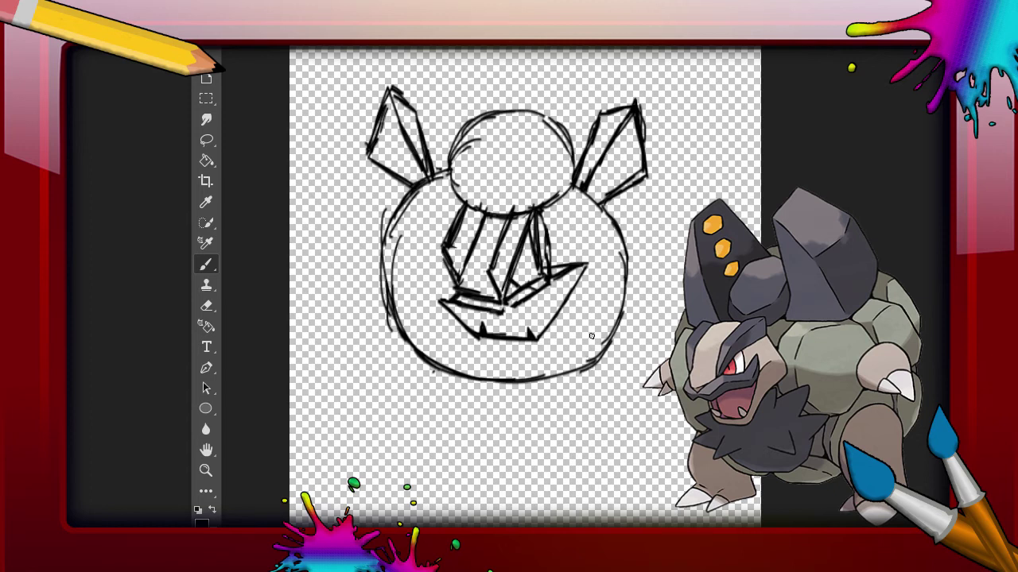
key("ctrl+z")
key("ctrl+shift+z")
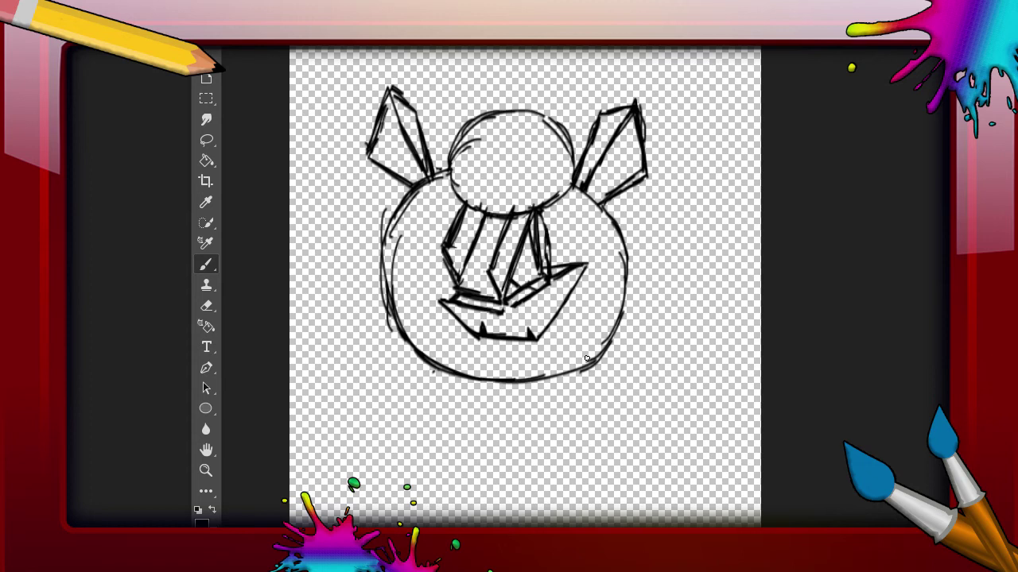
- Erase the entire creature sketch so the canvas is blank and transparent
left_click(208, 307)
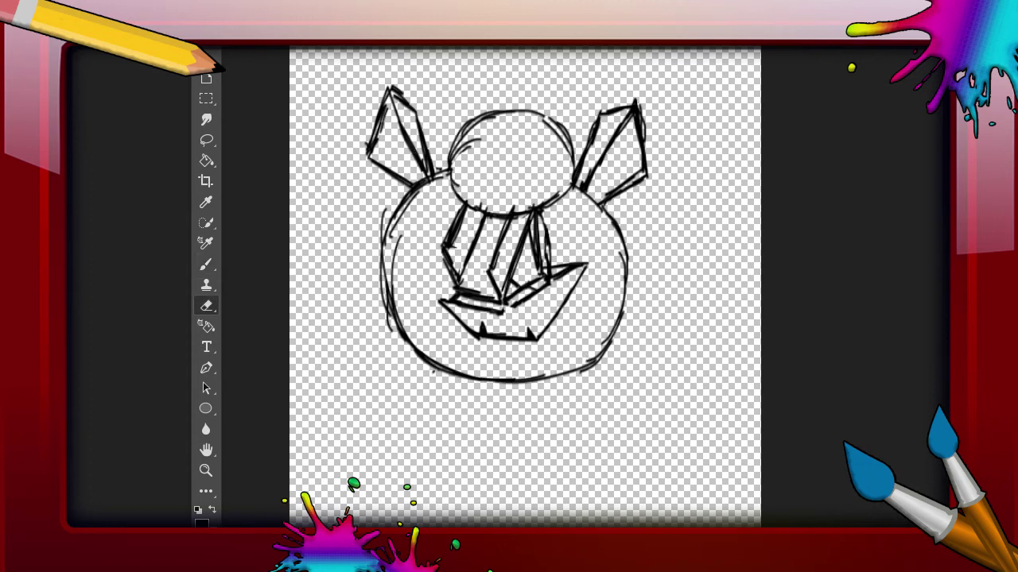
mouse_move(385, 215)
left_mouse_down()
mouse_move(442, 159)
mouse_move(615, 73)
mouse_move(541, 303)
mouse_move(463, 294)
mouse_move(424, 321)
left_mouse_up()
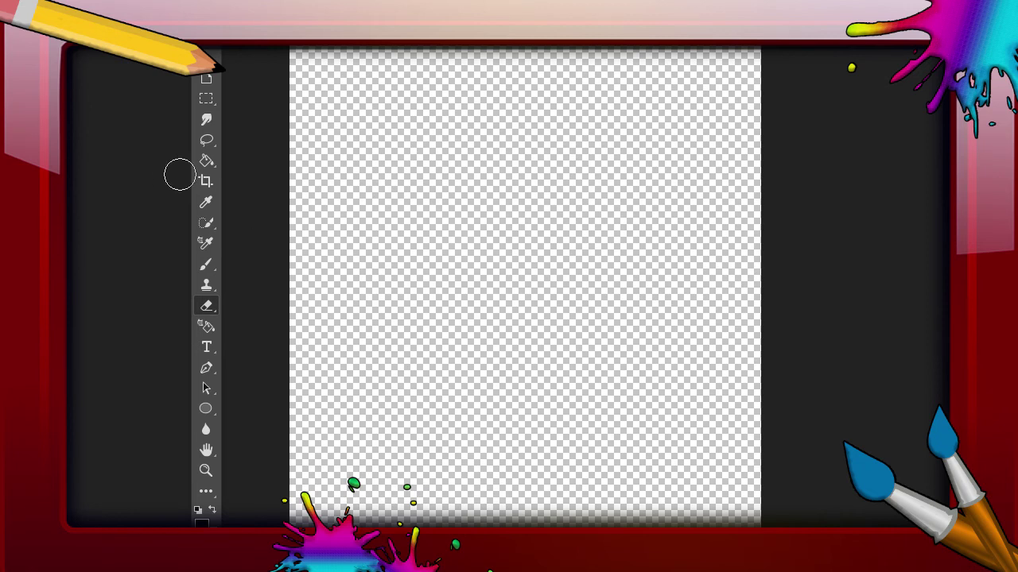
left_click(206, 265)
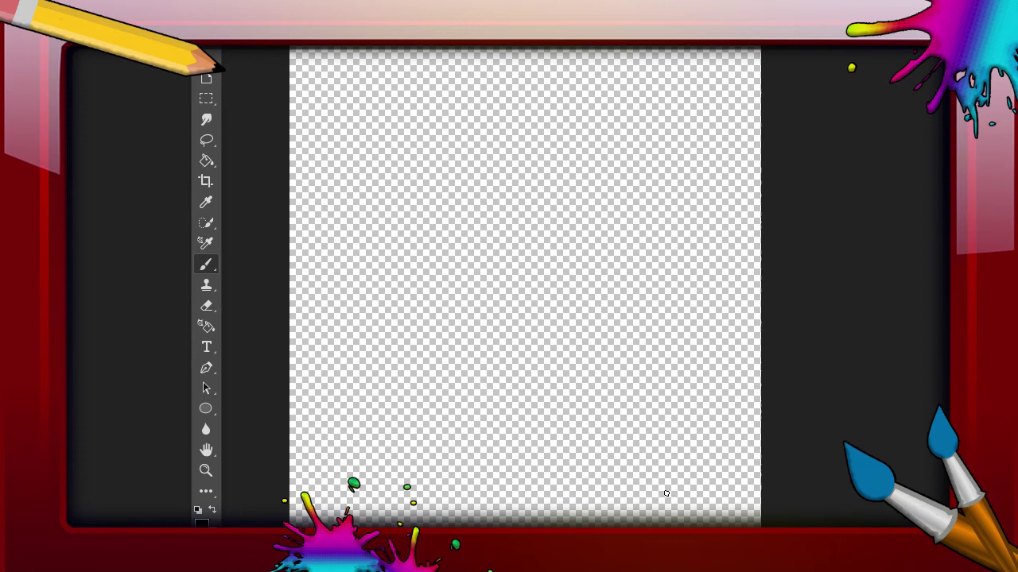
- Draw a new right-side outline: bottom curve, S-curve upward, hooked bump and top curve
mouse_move(602, 436)
left_mouse_down()
mouse_move(650, 459)
mouse_move(677, 401)
mouse_move(669, 380)
left_mouse_up()
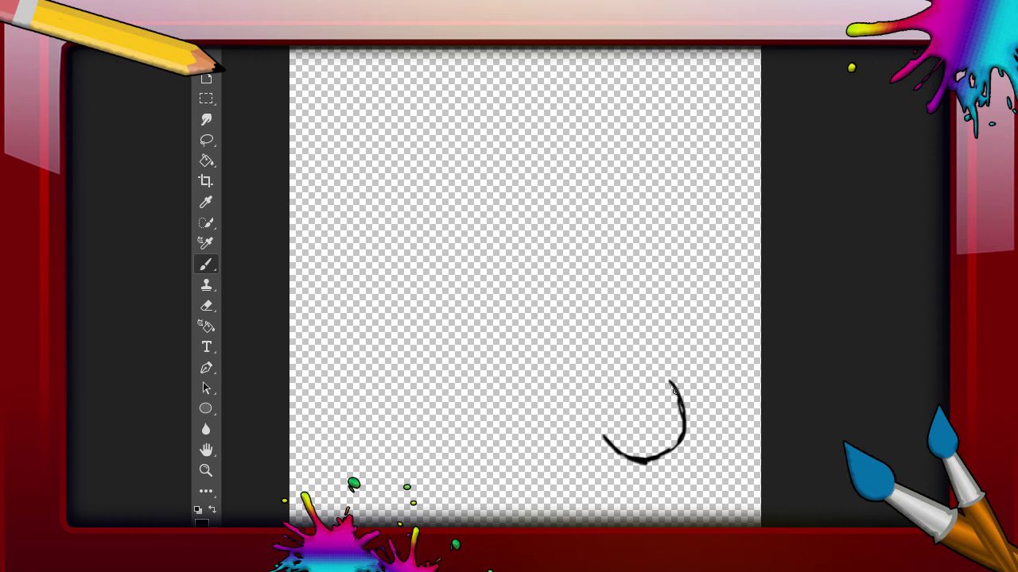
left_click_drag(609, 445, 595, 430)
left_click_drag(670, 378, 669, 375)
left_click_drag(668, 374, 719, 309)
mouse_move(672, 372)
left_mouse_down()
mouse_move(718, 317)
mouse_move(730, 321)
left_mouse_up()
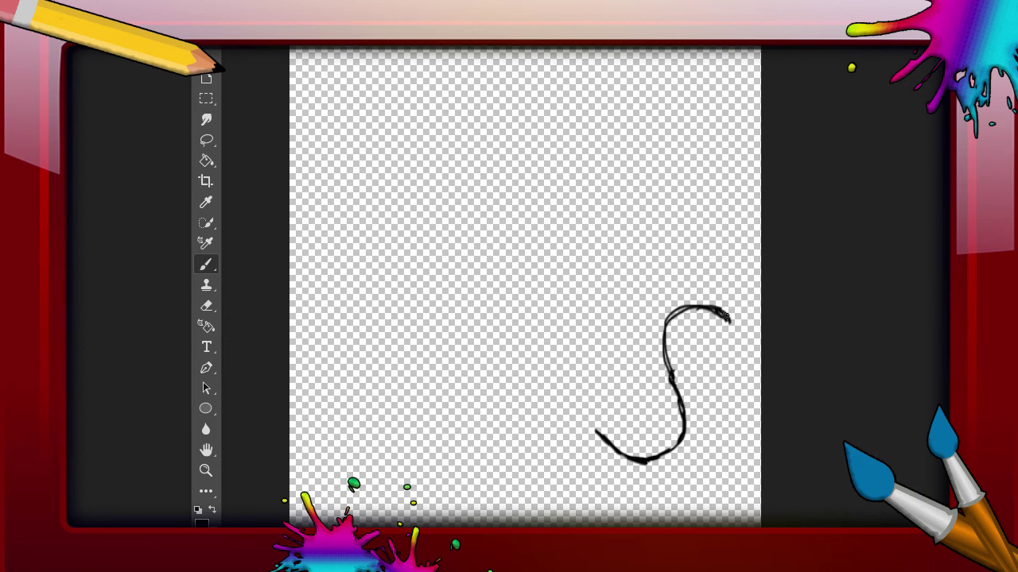
left_click_drag(725, 317, 739, 279)
mouse_move(723, 314)
left_mouse_down()
mouse_move(737, 270)
mouse_move(720, 253)
left_mouse_up()
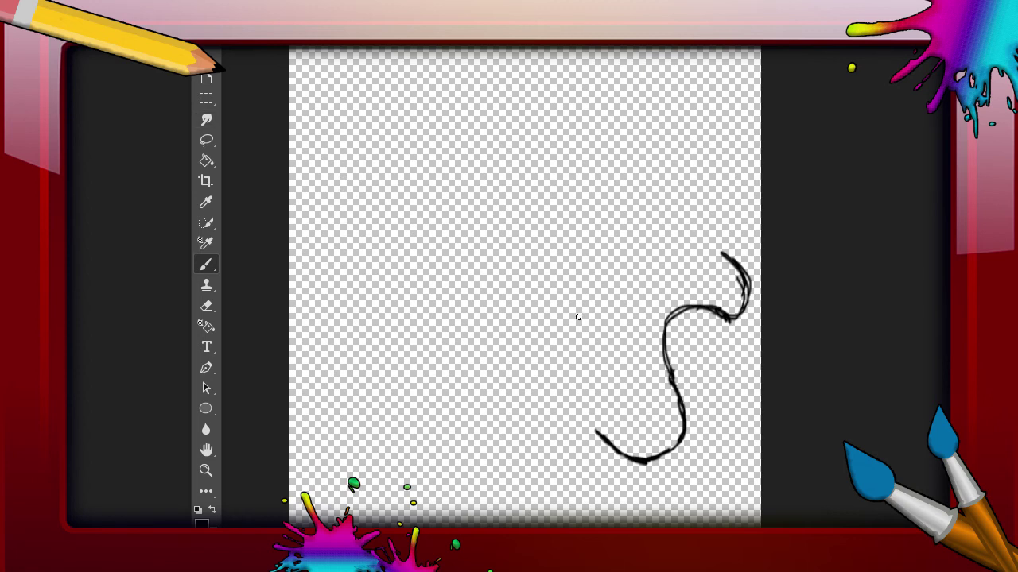
mouse_move(721, 254)
left_mouse_down()
mouse_move(704, 195)
mouse_move(694, 188)
mouse_move(655, 205)
mouse_move(703, 192)
mouse_move(723, 236)
left_mouse_up()
mouse_move(666, 198)
left_mouse_down()
mouse_move(648, 213)
mouse_move(661, 186)
mouse_move(692, 194)
left_mouse_up()
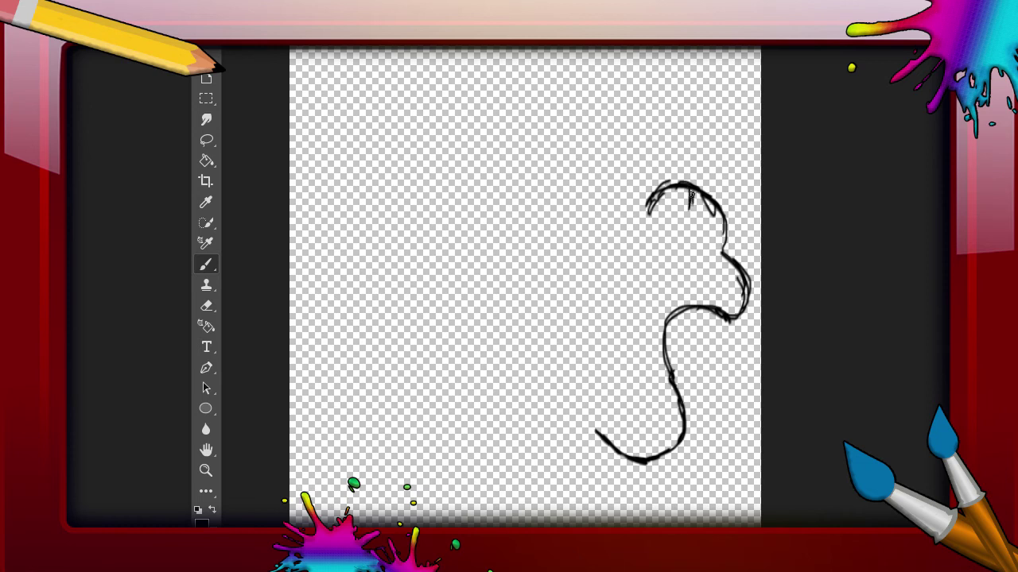
- Erase the top loop and a stray line, then redraw the ear's top arc and right shoulder
left_click(206, 306)
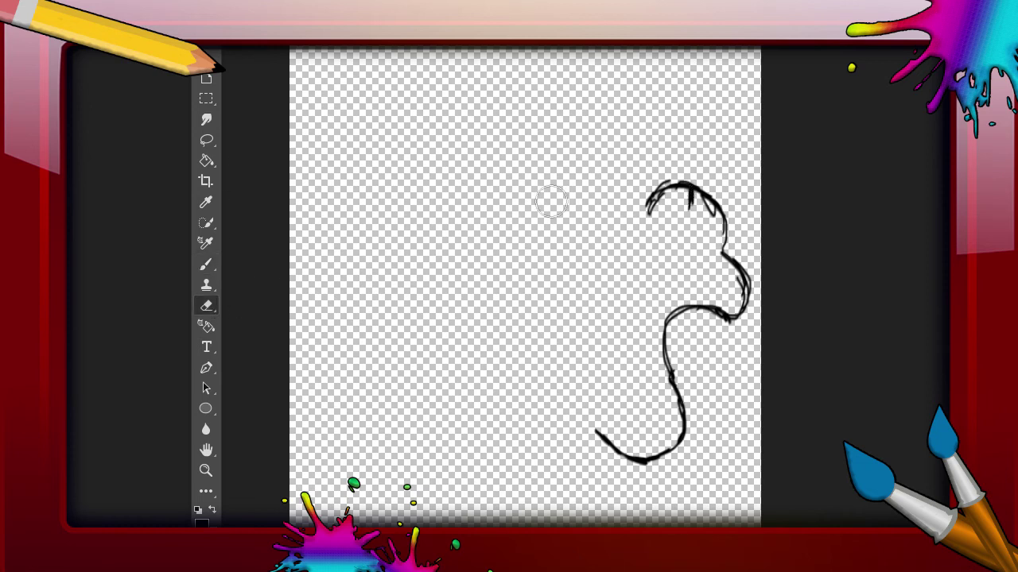
mouse_move(693, 215)
left_mouse_down()
mouse_move(670, 187)
mouse_move(711, 204)
mouse_move(661, 205)
left_mouse_up()
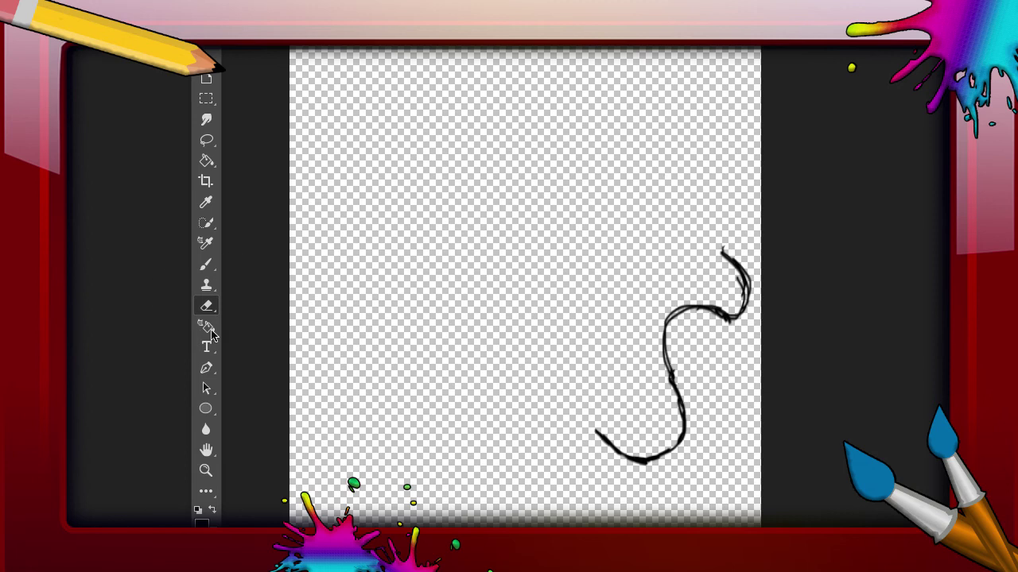
left_click(206, 265)
left_click_drag(362, 208, 452, 182)
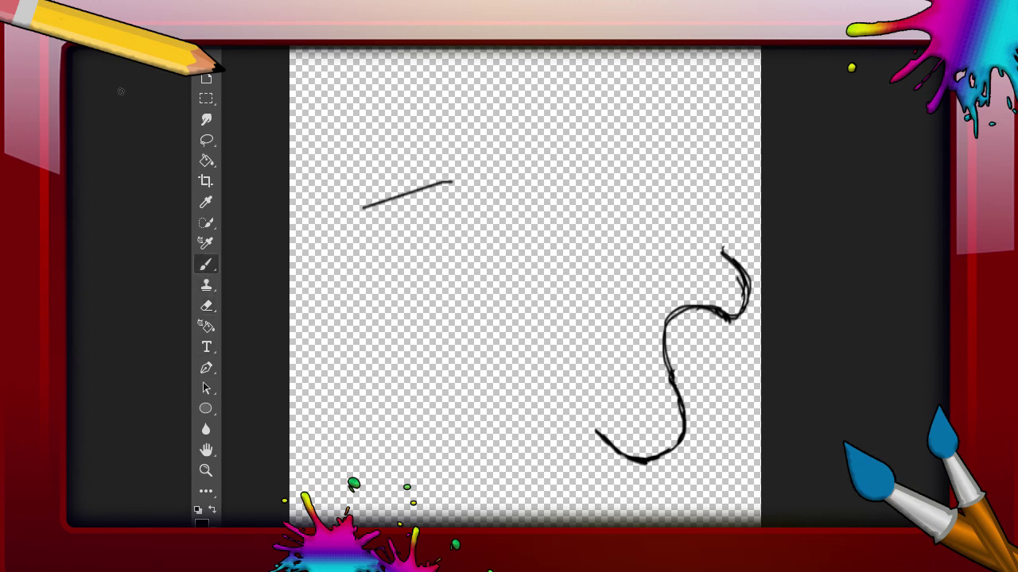
left_click(206, 306)
mouse_move(371, 231)
left_mouse_down()
mouse_move(418, 193)
mouse_move(347, 209)
left_mouse_up()
left_click(205, 265)
left_click_drag(722, 252, 700, 187)
mouse_move(602, 205)
left_mouse_down()
mouse_move(643, 187)
mouse_move(690, 183)
mouse_move(722, 223)
left_mouse_up()
left_click_drag(689, 187, 730, 245)
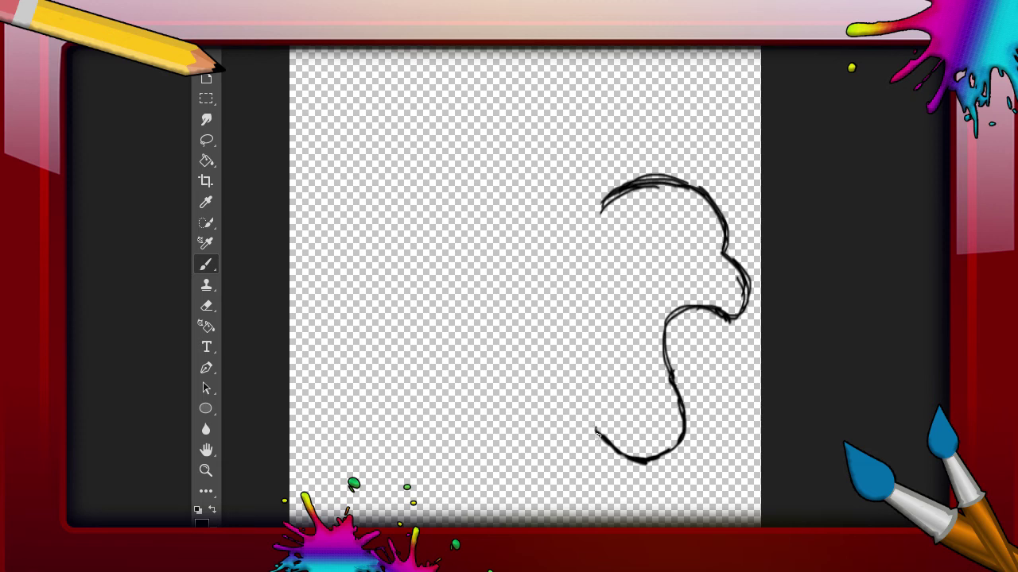
- Try and erase a left side and closing stroke, leaving the top arc extended up-left
left_click_drag(599, 438, 588, 243)
left_click_drag(584, 340, 604, 204)
left_click_drag(583, 319, 603, 213)
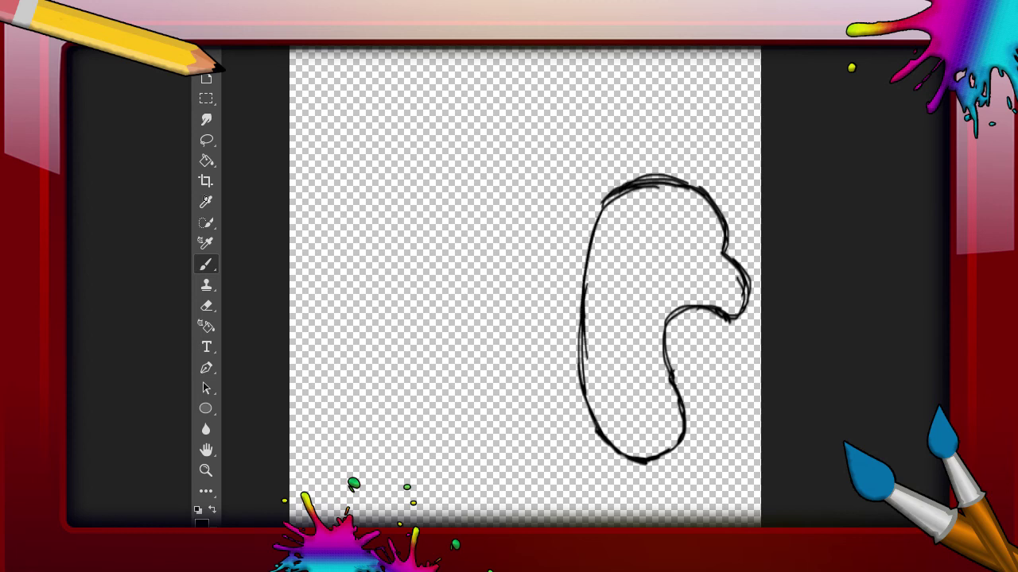
left_click(207, 308)
left_click_drag(592, 429, 595, 211)
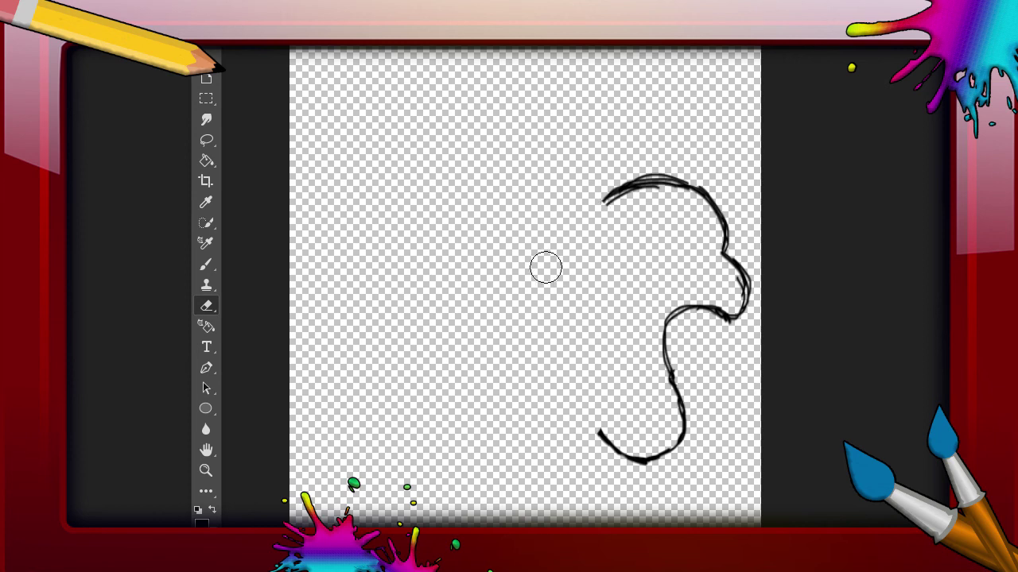
left_click(206, 264)
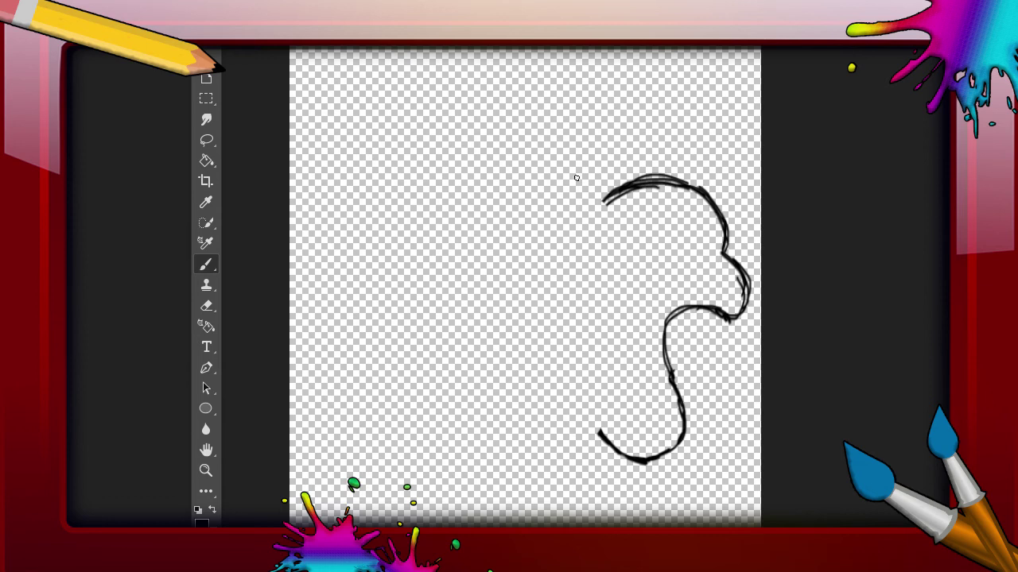
mouse_move(603, 201)
left_mouse_down()
mouse_move(681, 255)
mouse_move(723, 256)
left_mouse_up()
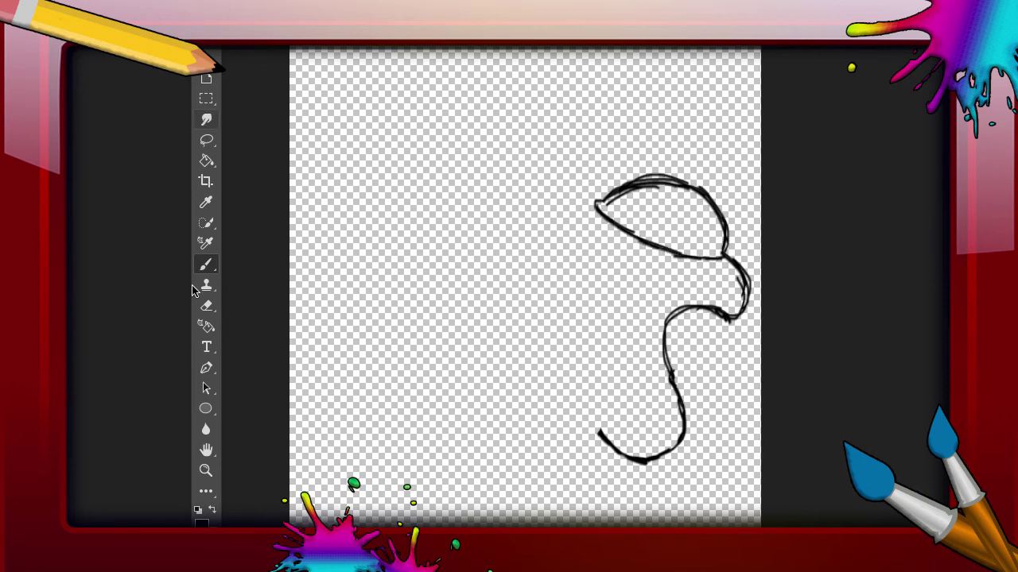
left_click(206, 307)
left_click_drag(596, 239, 722, 256)
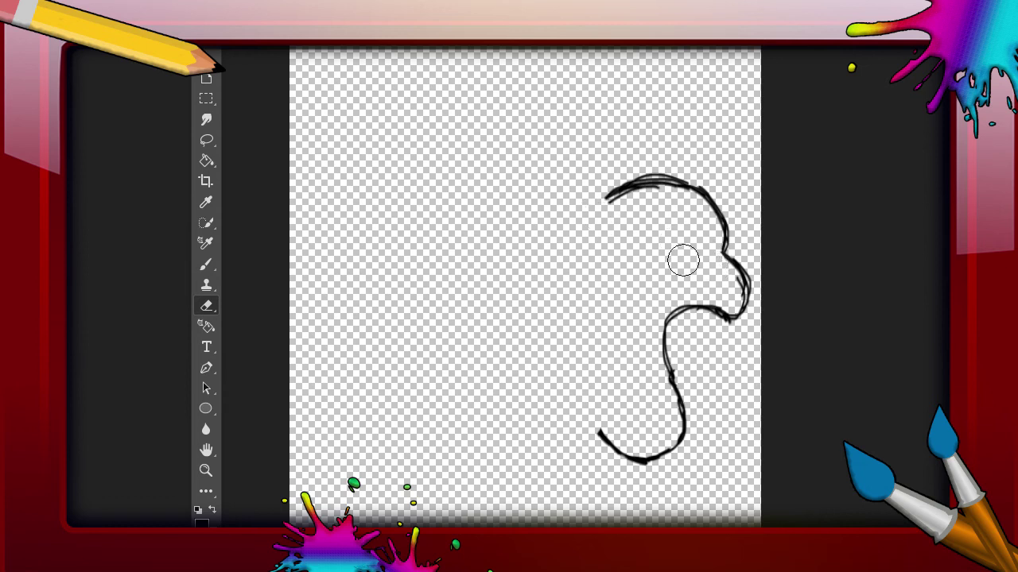
left_click(206, 265)
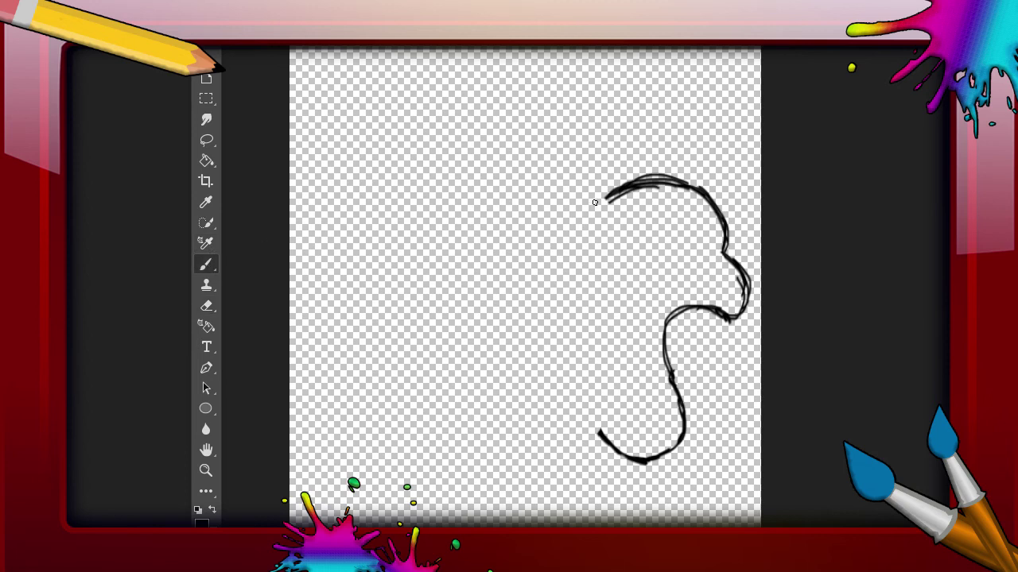
mouse_move(602, 201)
left_mouse_down()
mouse_move(525, 144)
mouse_move(504, 155)
mouse_move(524, 168)
mouse_move(549, 146)
mouse_move(495, 156)
mouse_move(568, 175)
left_mouse_up()
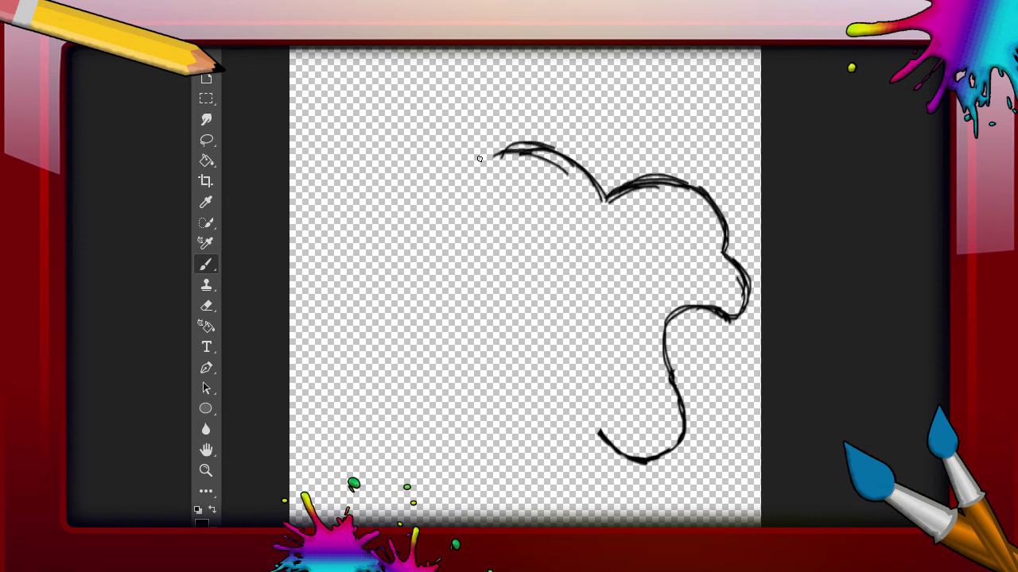
- Extend the top arc leftward and curve it down into a second rounded bump
mouse_move(478, 162)
left_mouse_down()
mouse_move(498, 151)
mouse_move(566, 159)
left_mouse_up()
left_click_drag(478, 165, 470, 172)
left_click_drag(469, 169, 417, 208)
mouse_move(479, 172)
left_mouse_down()
mouse_move(438, 182)
mouse_move(430, 226)
left_mouse_up()
mouse_move(429, 184)
left_mouse_down()
mouse_move(434, 237)
mouse_move(479, 171)
left_mouse_up()
left_click_drag(421, 217, 444, 238)
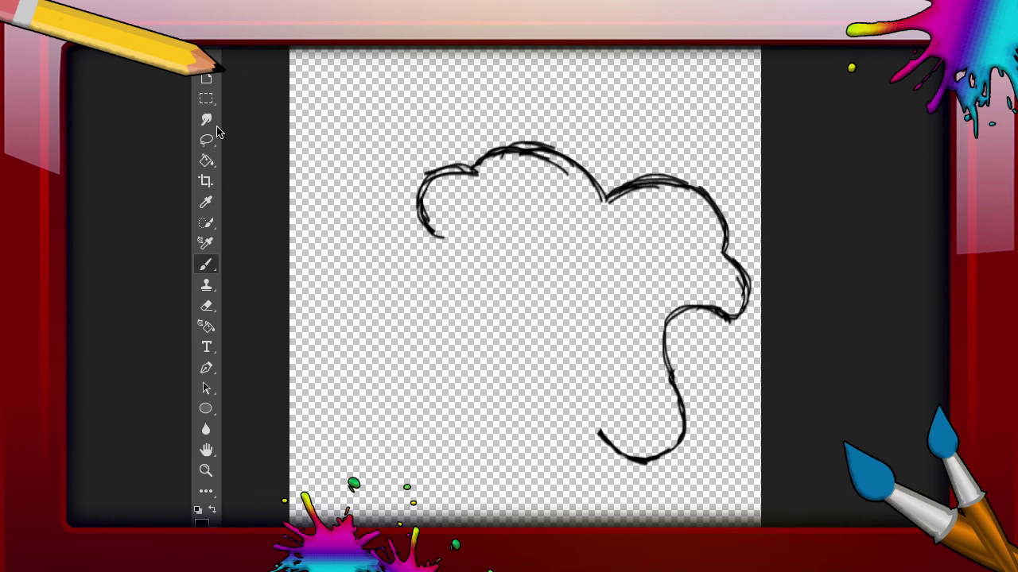
- Erase the new left bump so the top arc stops near the middle
left_click(208, 313)
mouse_move(423, 221)
left_mouse_down()
mouse_move(427, 177)
mouse_move(458, 164)
mouse_move(470, 170)
mouse_move(421, 310)
mouse_move(412, 211)
mouse_move(445, 183)
left_mouse_up()
left_click(206, 264)
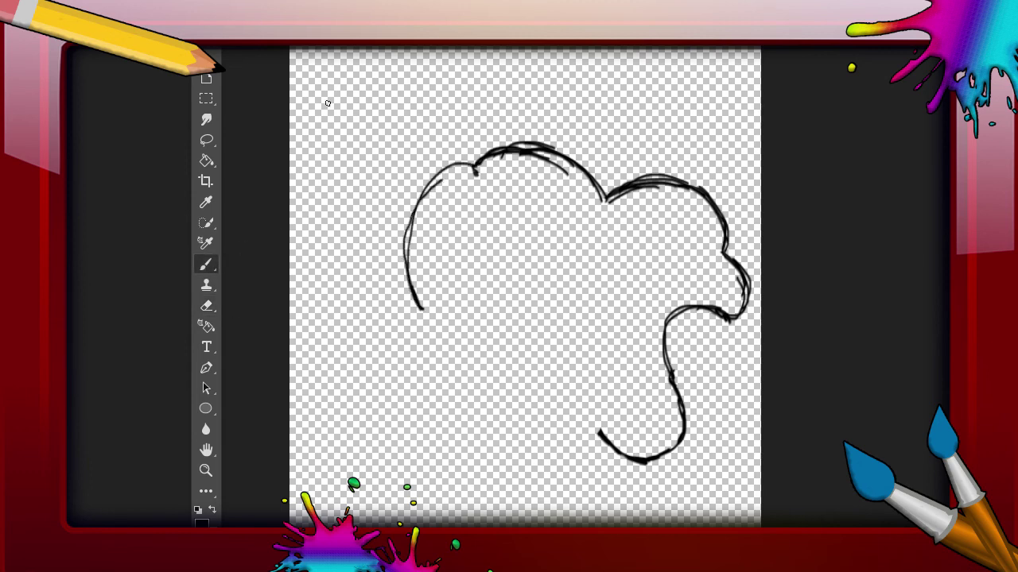
left_click(208, 307)
mouse_move(421, 308)
left_mouse_down()
mouse_move(423, 217)
mouse_move(450, 161)
left_mouse_up()
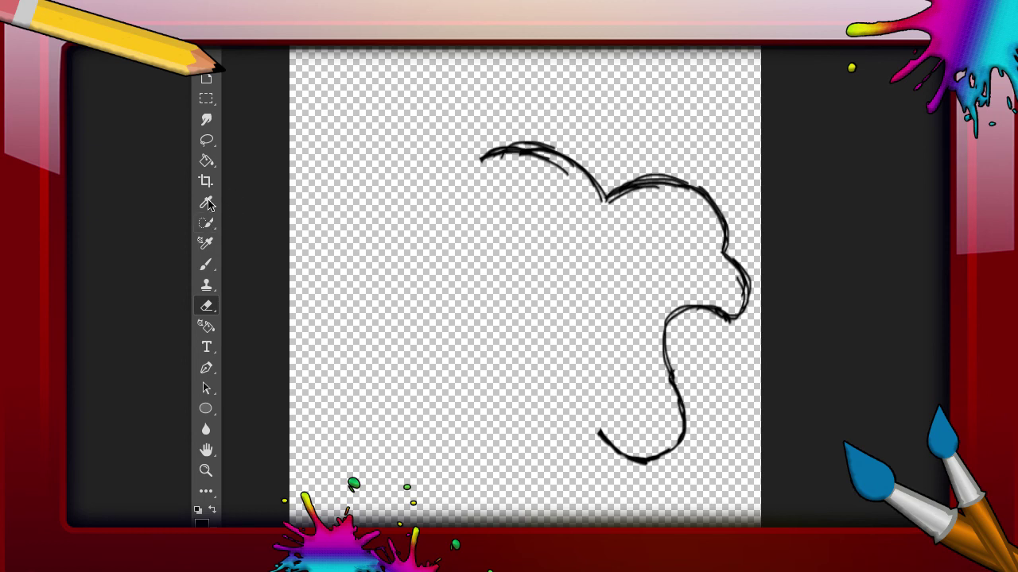
- Draw a tall looped ear rising up-left from the top arc
left_click(206, 264)
mouse_move(486, 156)
left_mouse_down()
mouse_move(474, 164)
mouse_move(420, 89)
mouse_move(453, 123)
left_mouse_up()
left_click_drag(404, 85, 458, 128)
mouse_move(410, 84)
left_mouse_down()
mouse_move(402, 148)
mouse_move(425, 180)
mouse_move(416, 86)
left_mouse_up()
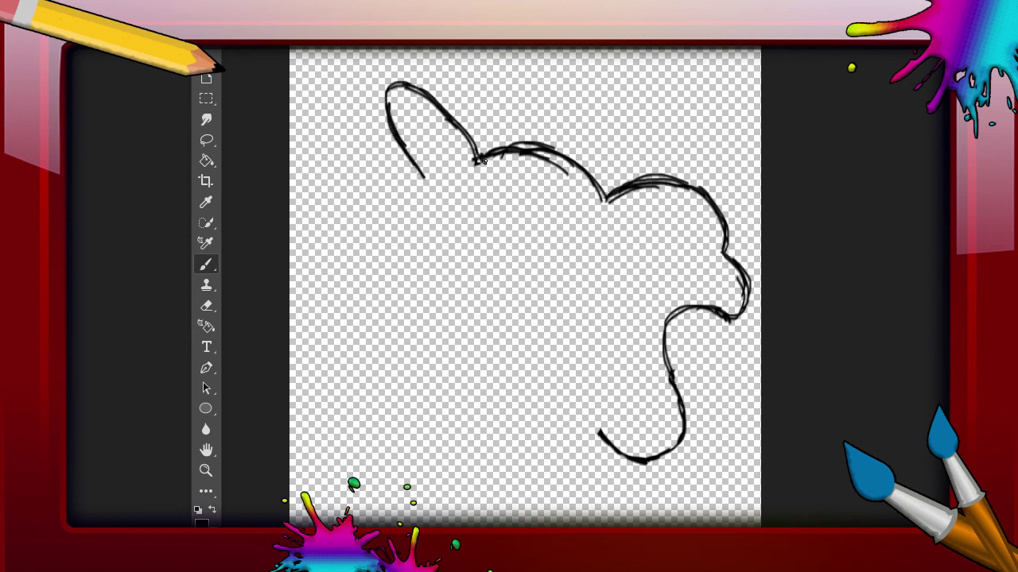
left_click_drag(413, 164, 442, 196)
left_click_drag(403, 145, 442, 196)
- Draw the blob's left side running diagonally down from the ear toward the bottom
mouse_move(441, 198)
left_mouse_down()
mouse_move(469, 243)
mouse_move(455, 283)
left_mouse_up()
mouse_move(462, 248)
left_mouse_down()
mouse_move(456, 286)
mouse_move(477, 293)
mouse_move(421, 340)
left_mouse_up()
left_click_drag(455, 286, 412, 366)
left_click_drag(432, 332, 396, 396)
left_click_drag(455, 284, 459, 230)
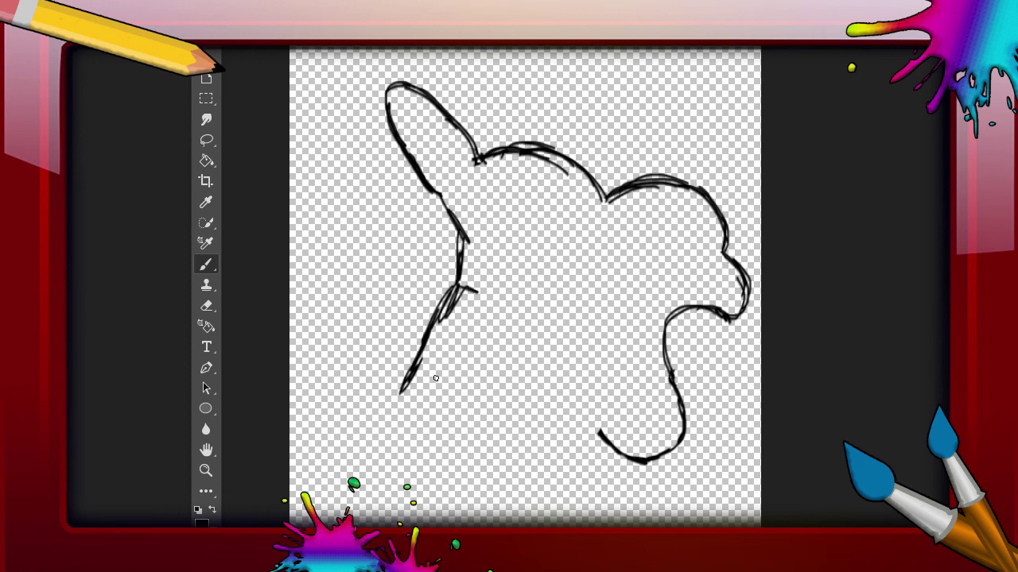
left_click_drag(403, 391, 395, 410)
- Draw the bottom edge from the left side's foot across to close the outline
left_click_drag(395, 413, 468, 417)
left_click(206, 306)
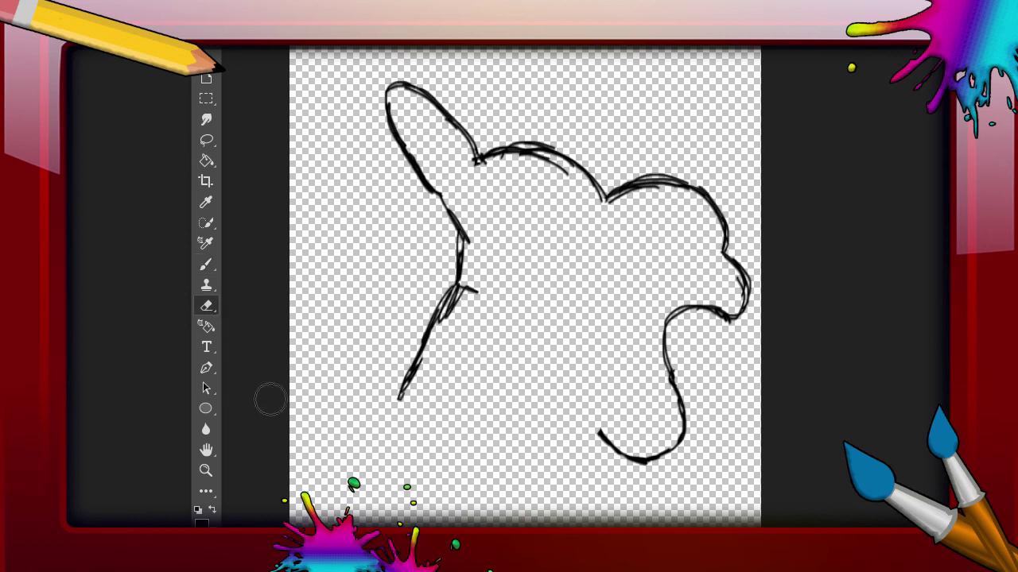
left_click(206, 264)
mouse_move(399, 406)
left_mouse_down()
mouse_move(426, 435)
mouse_move(461, 436)
mouse_move(413, 426)
mouse_move(477, 436)
mouse_move(509, 416)
left_mouse_up()
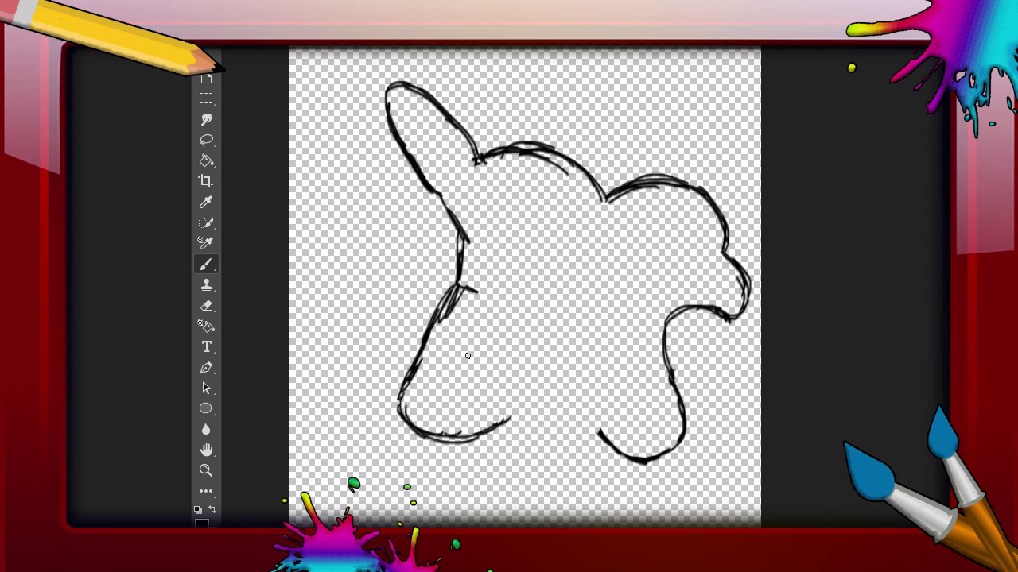
mouse_move(509, 419)
left_mouse_down()
mouse_move(568, 412)
mouse_move(598, 434)
left_mouse_up()
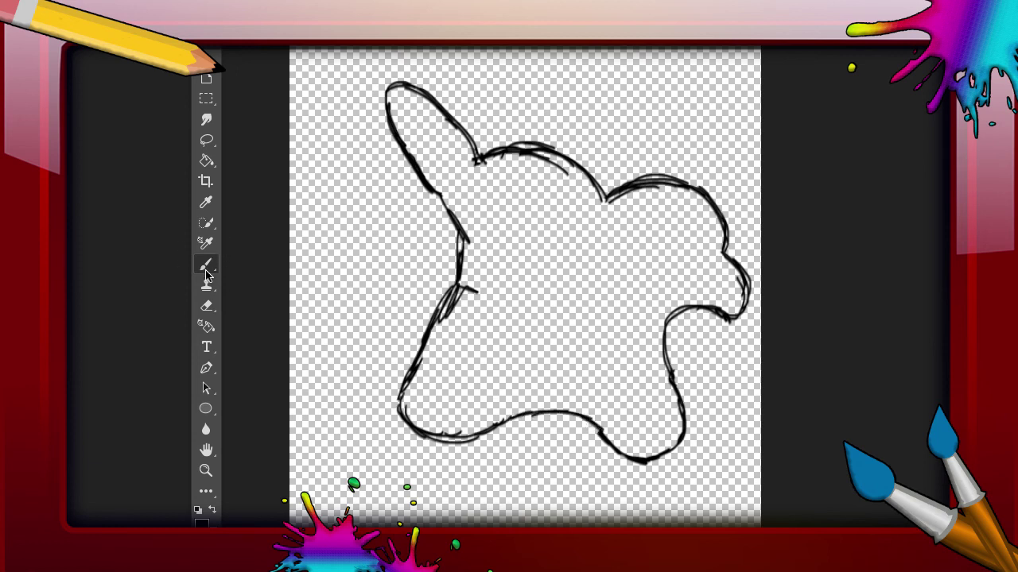
- Redraw the right part of the bottom edge as a lumpy bulge and add a curved inner stroke
left_click(206, 306)
mouse_move(522, 432)
left_mouse_down()
mouse_move(586, 413)
mouse_move(602, 422)
left_mouse_up()
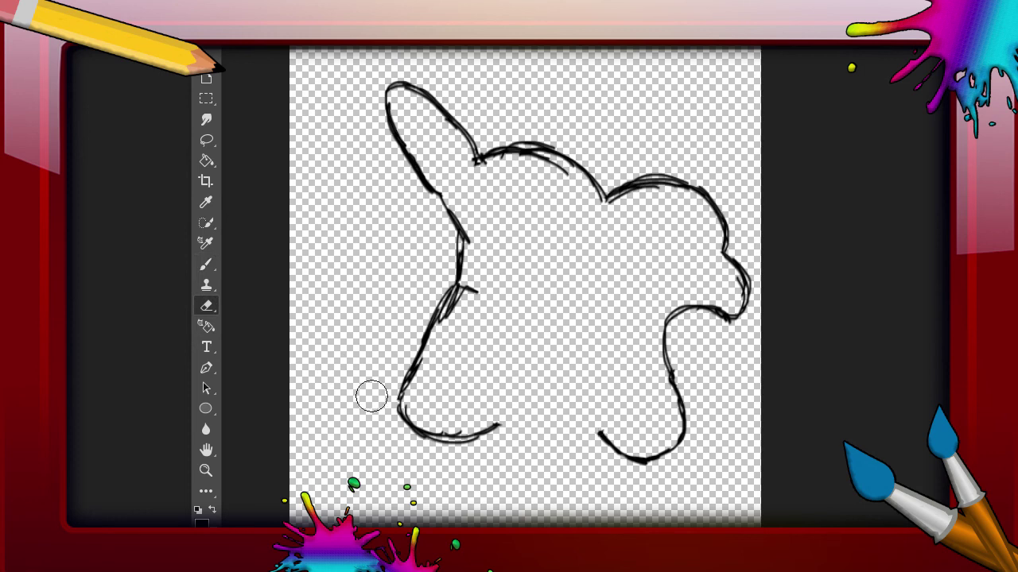
left_click(206, 264)
mouse_move(494, 426)
left_mouse_down()
mouse_move(590, 442)
mouse_move(601, 433)
left_mouse_up()
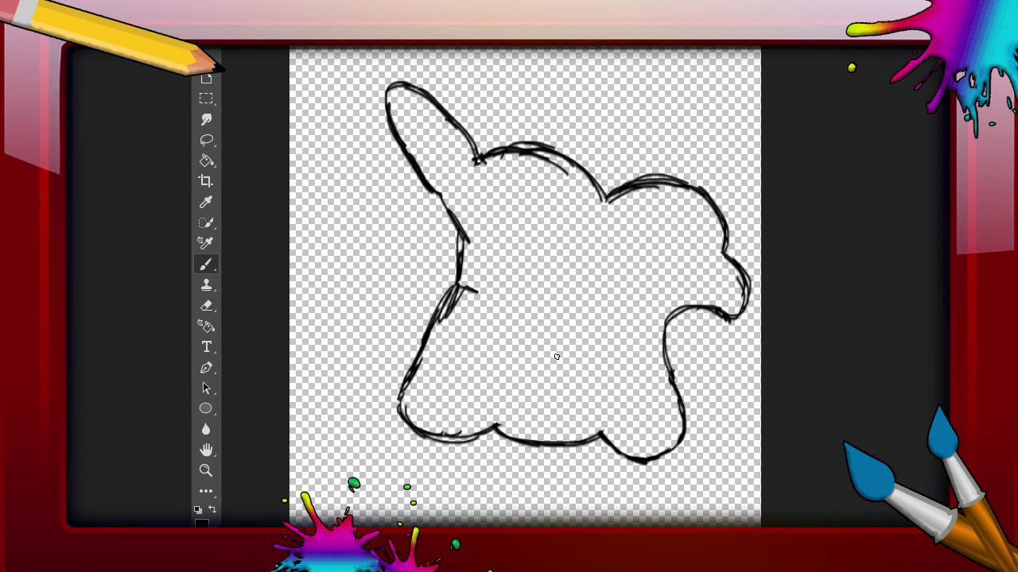
mouse_move(514, 296)
left_mouse_down()
mouse_move(531, 350)
mouse_move(584, 385)
mouse_move(604, 383)
mouse_move(551, 272)
left_mouse_up()
left_click_drag(523, 314, 522, 264)
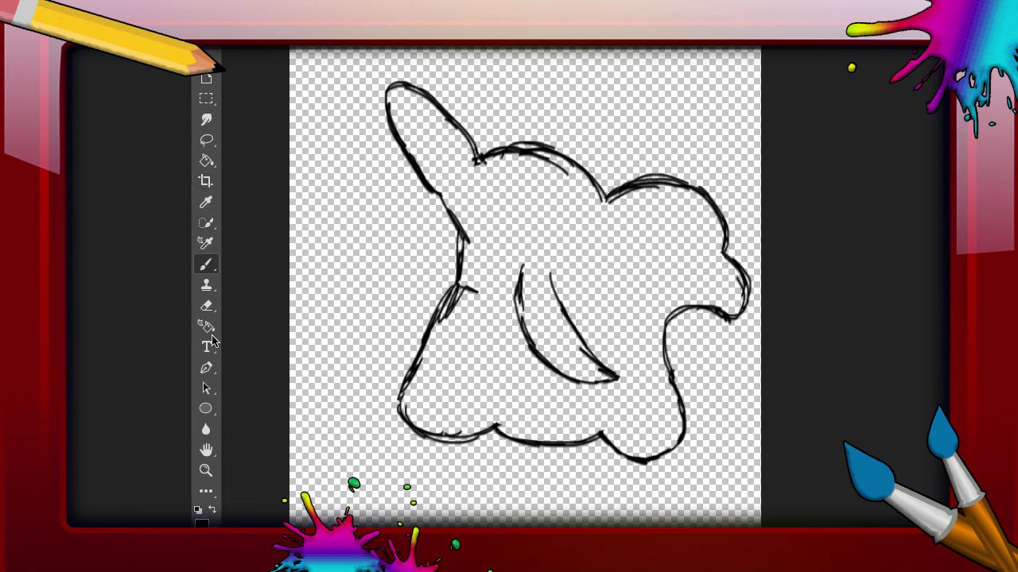
- Erase the two inner curves and brush a wide crescent mouth across the lower middle
left_click(206, 306)
mouse_move(564, 346)
left_mouse_down()
mouse_move(532, 310)
mouse_move(592, 362)
mouse_move(556, 354)
mouse_move(579, 319)
left_mouse_up()
left_click(206, 264)
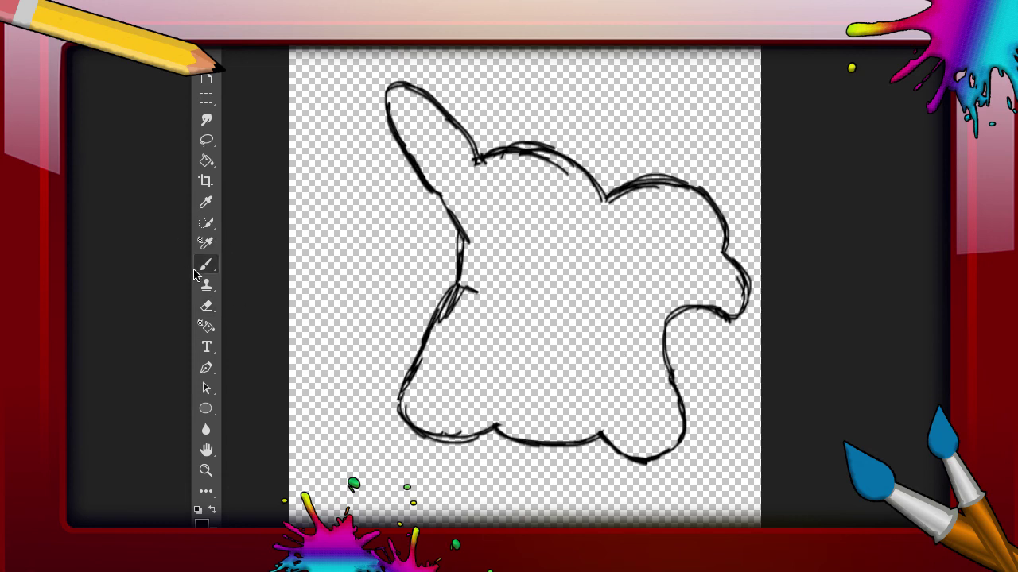
left_click_drag(495, 333, 596, 368)
mouse_move(497, 332)
left_mouse_down()
mouse_move(521, 358)
mouse_move(560, 371)
mouse_move(624, 359)
mouse_move(500, 333)
mouse_move(638, 351)
mouse_move(609, 340)
left_mouse_up()
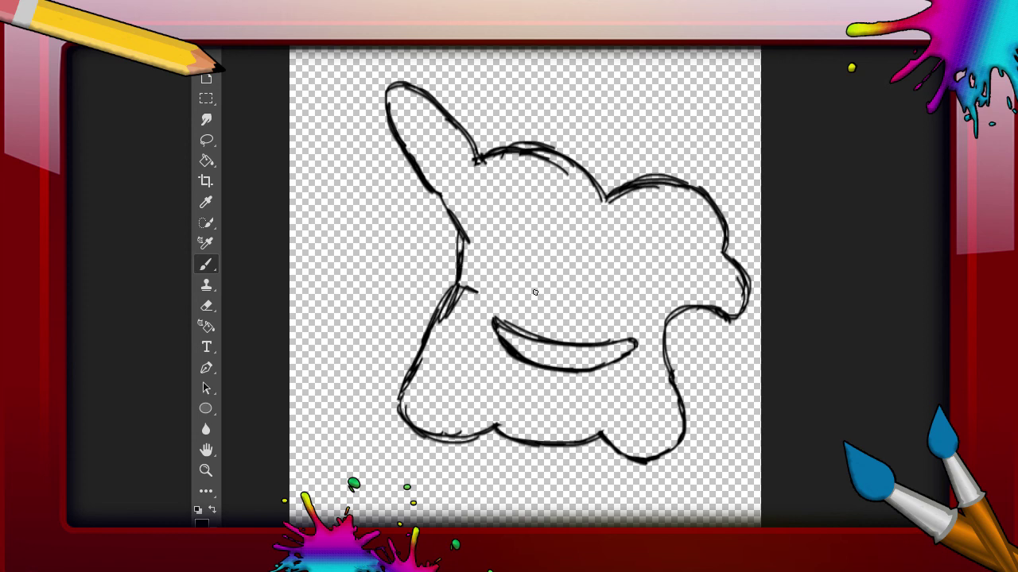
- Draw oval eyes above the mouth and a tiny smiling blob at the canvas top
mouse_move(526, 288)
left_mouse_down()
mouse_move(523, 275)
mouse_move(557, 283)
mouse_move(541, 265)
mouse_move(566, 286)
mouse_move(631, 285)
mouse_move(605, 278)
mouse_move(630, 294)
left_mouse_up()
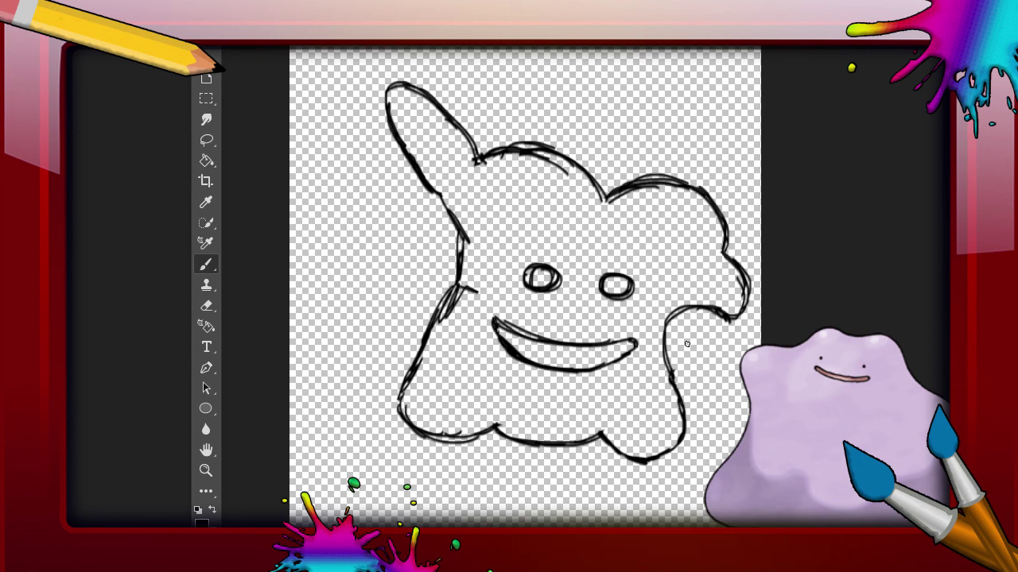
mouse_move(548, 48)
left_mouse_down()
mouse_move(651, 71)
mouse_move(640, 46)
mouse_move(590, 53)
mouse_move(612, 54)
mouse_move(608, 68)
left_mouse_up()
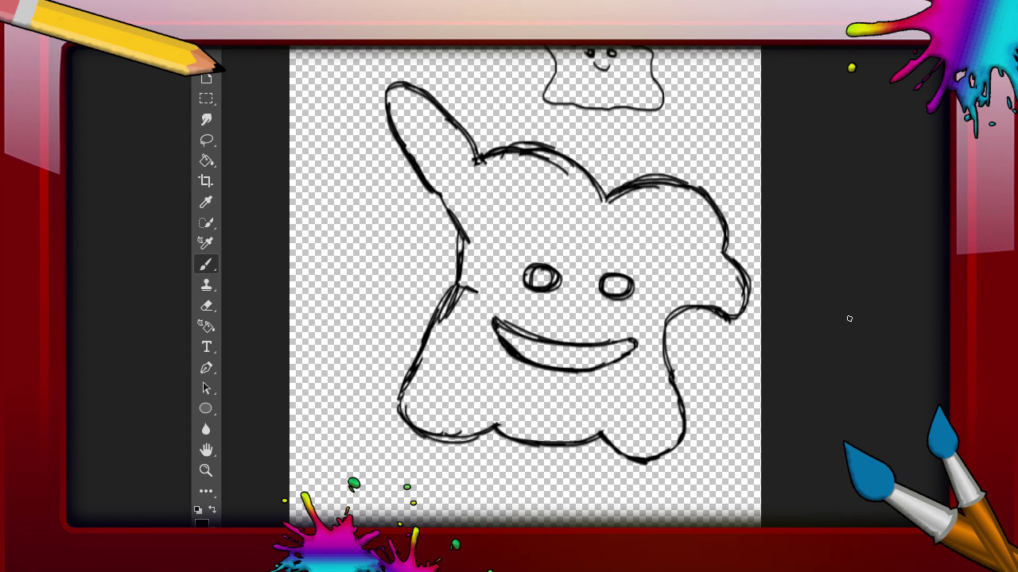
- Draw V-shaped angry eyebrows, a small triangle nose, two rows of teeth and head spikes
left_click_drag(547, 247, 575, 288)
left_click_drag(580, 288, 650, 256)
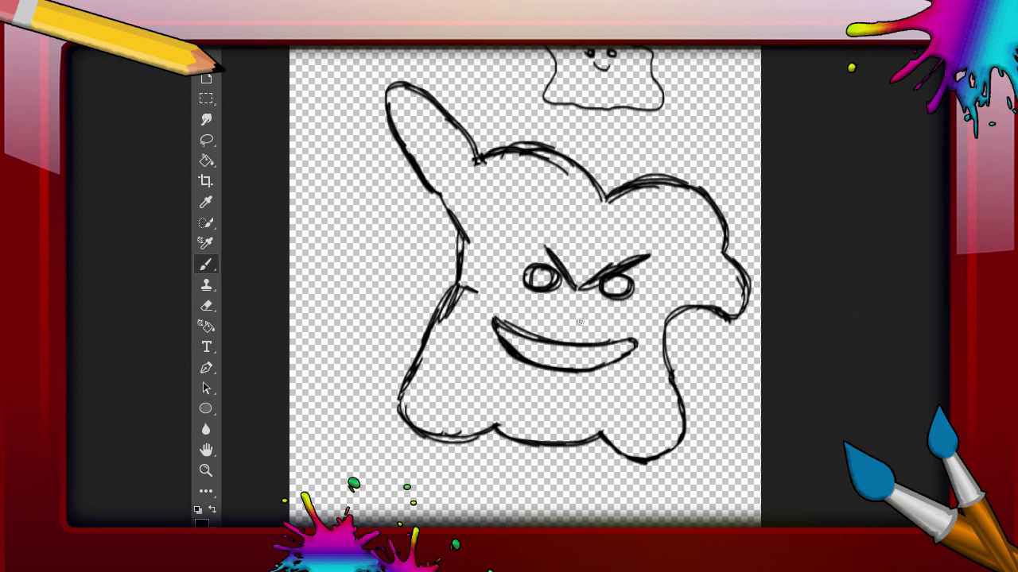
mouse_move(568, 312)
left_mouse_down()
mouse_move(585, 319)
mouse_move(571, 315)
left_mouse_up()
mouse_move(502, 334)
left_mouse_down()
mouse_move(553, 350)
mouse_move(623, 335)
left_mouse_up()
left_click_drag(538, 358, 623, 362)
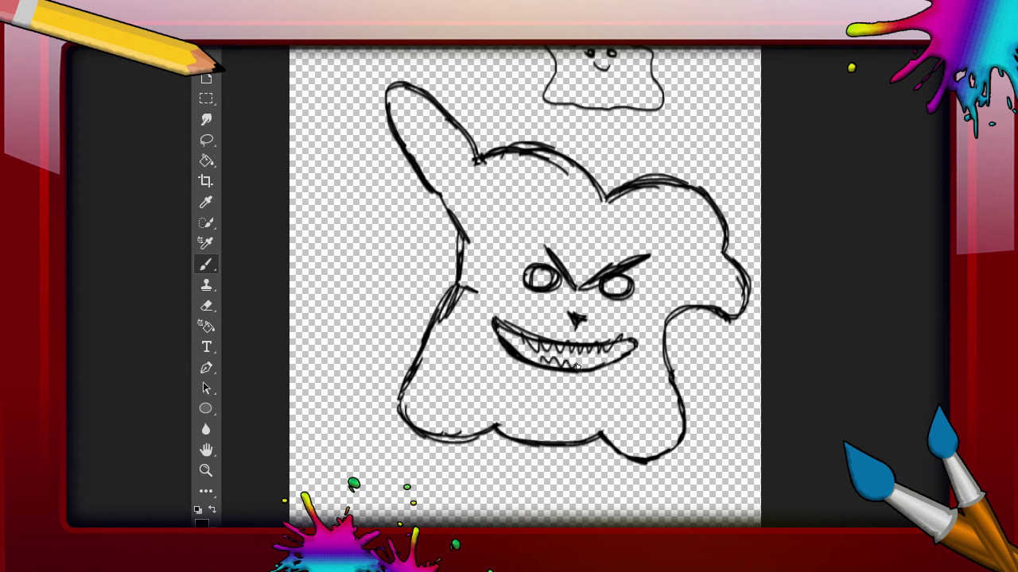
left_click_drag(536, 155, 552, 151)
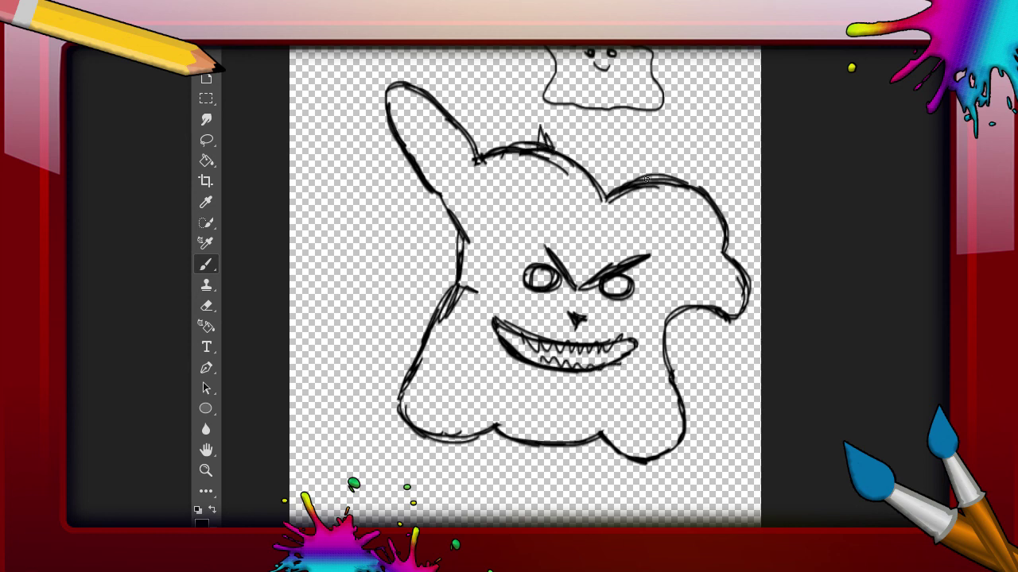